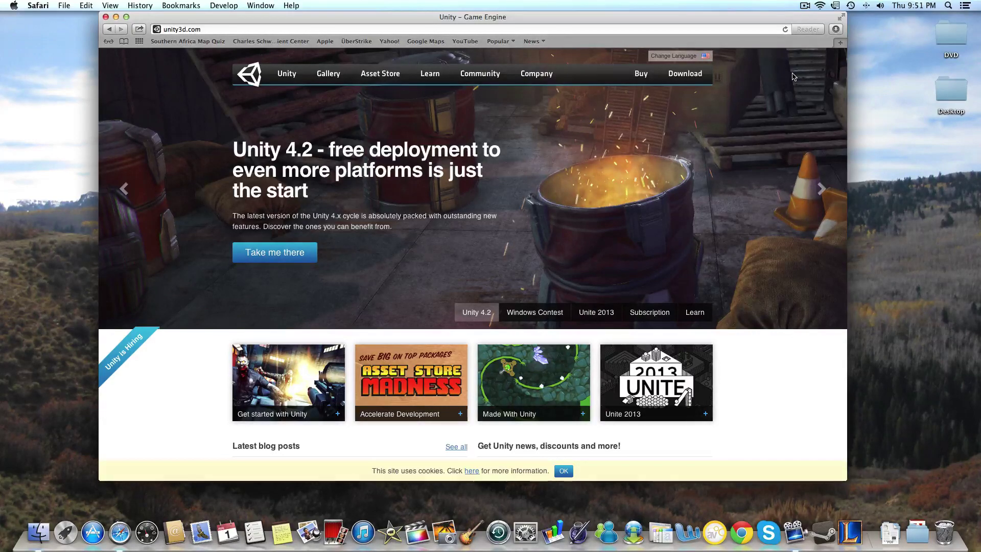
# - Open the unity3d.com Download page offering Unity 4.2 for OS X and select its address
pyautogui.click(682, 73)
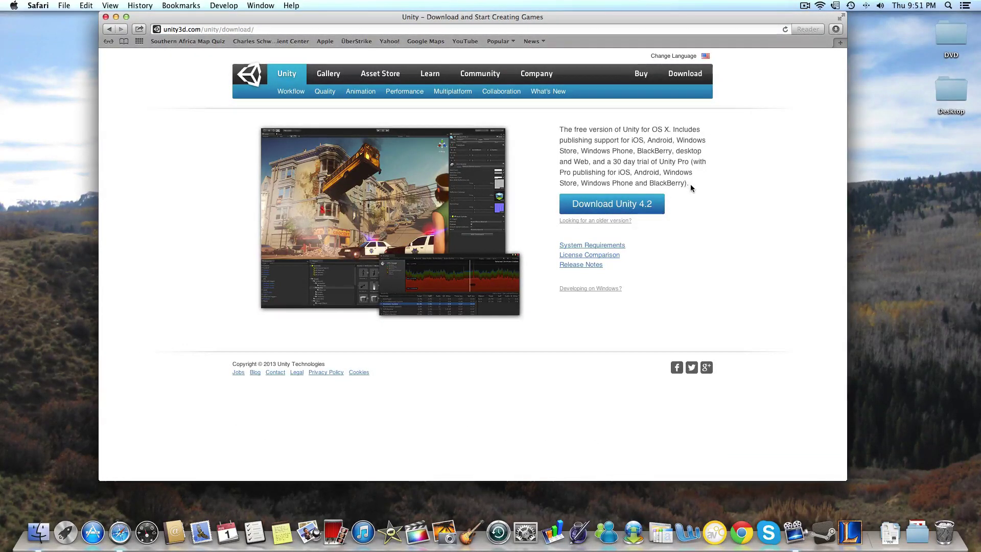
pyautogui.click(382, 31)
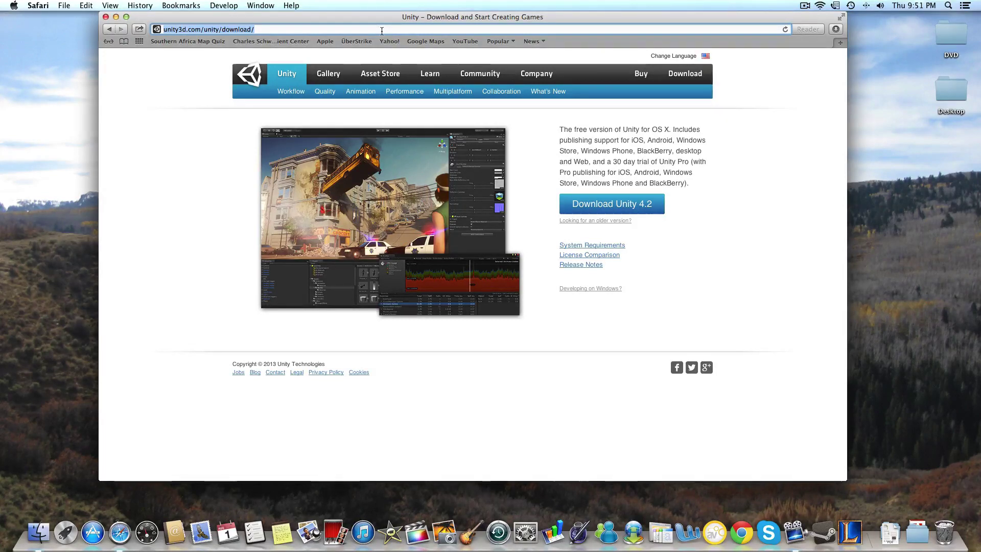
# - Download Terrain Toolkit 1.0.2.zip from the Six Times Nothing Google Code page, then close that tab
pyautogui.write('sixtimesnothing.com')
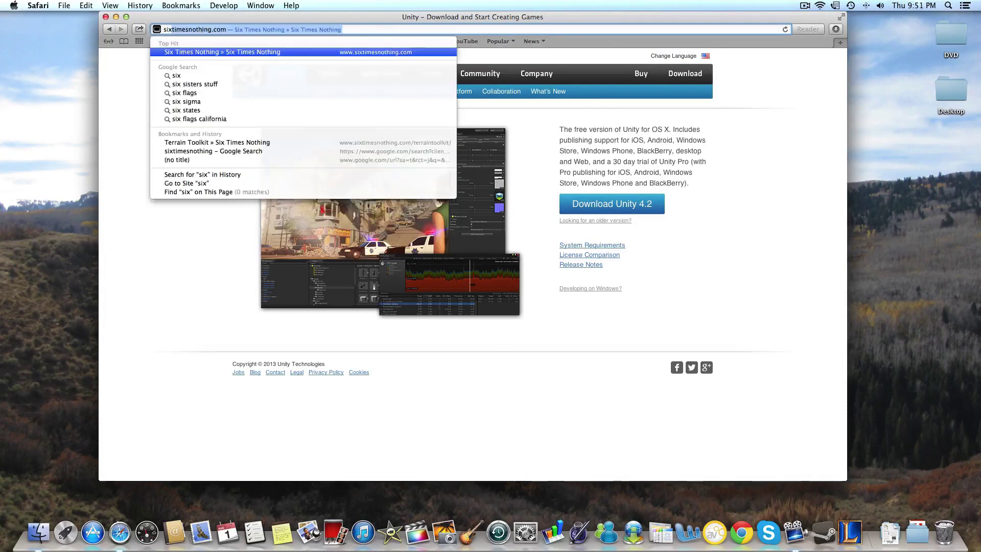
pyautogui.press('Return')
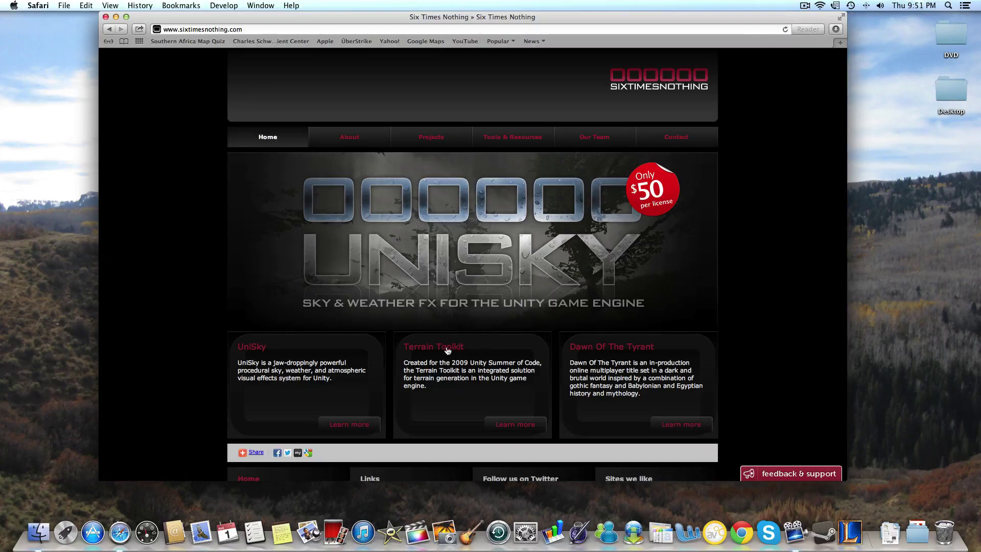
pyautogui.click(447, 350)
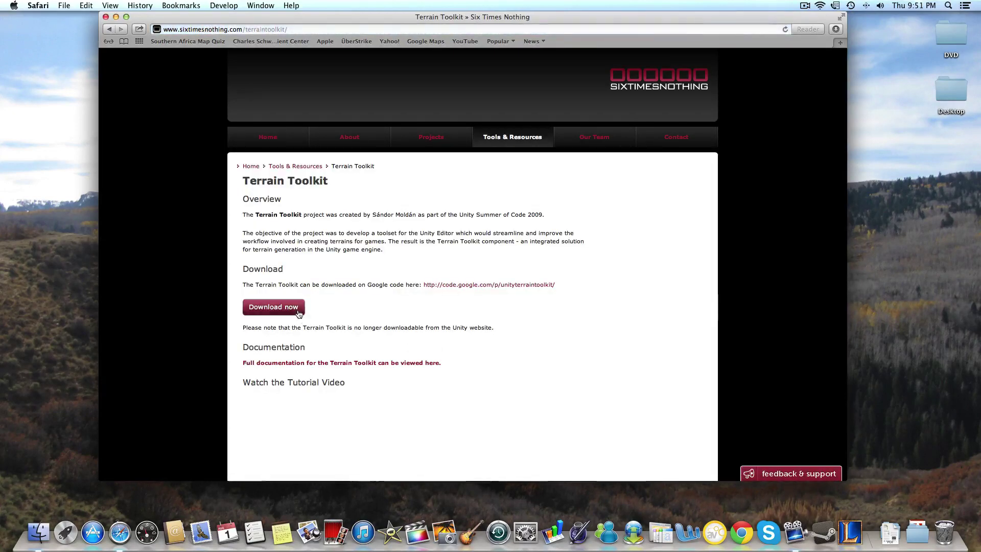
pyautogui.click(299, 313)
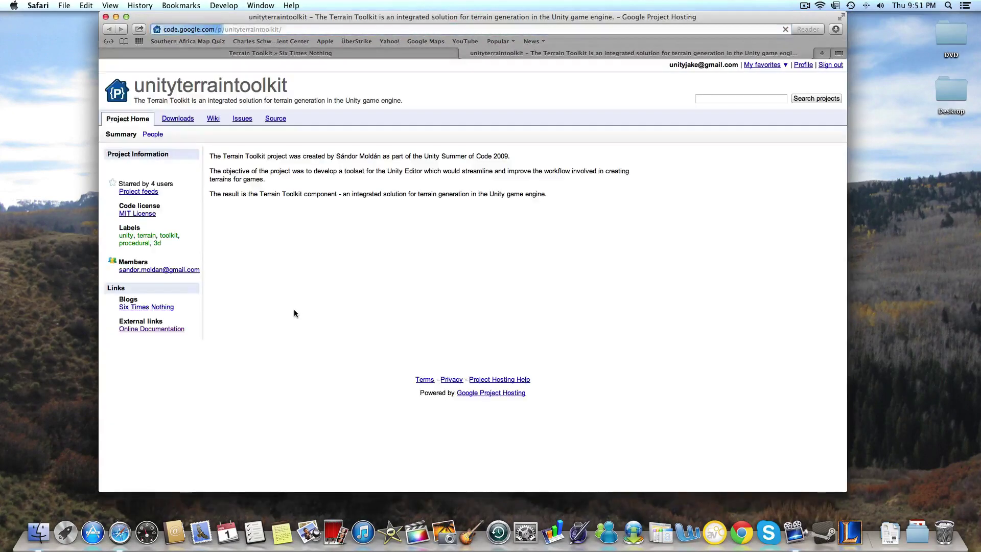
pyautogui.click(185, 119)
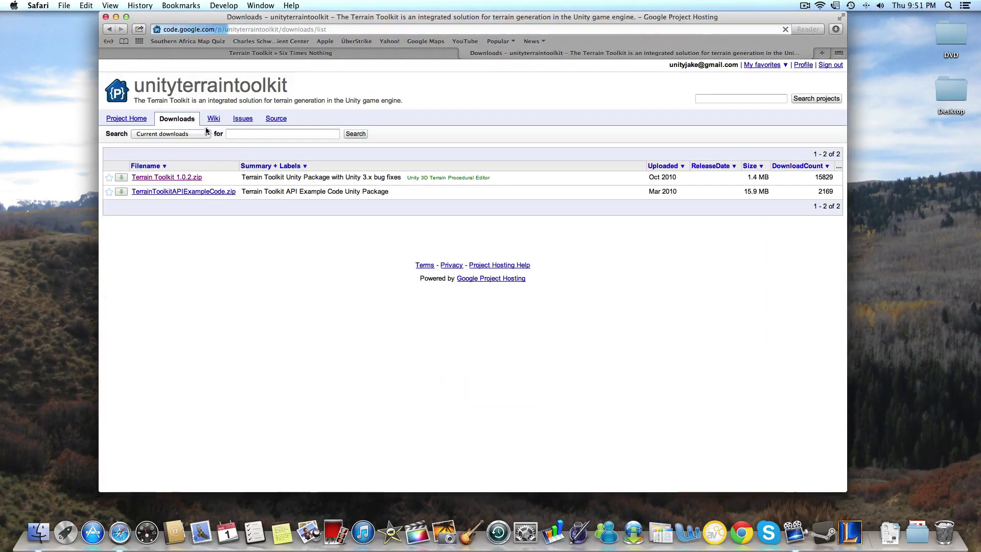
pyautogui.click(179, 178)
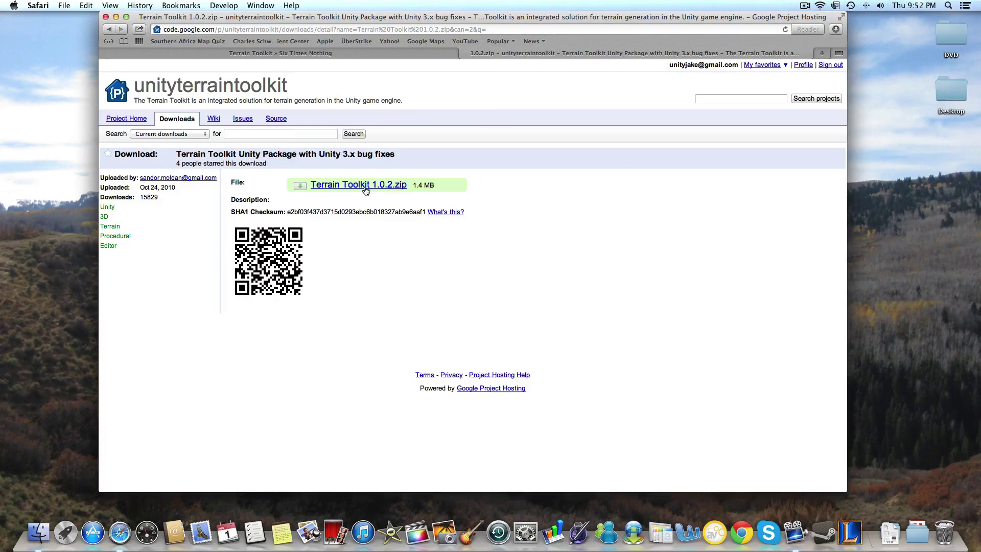
pyautogui.click(464, 54)
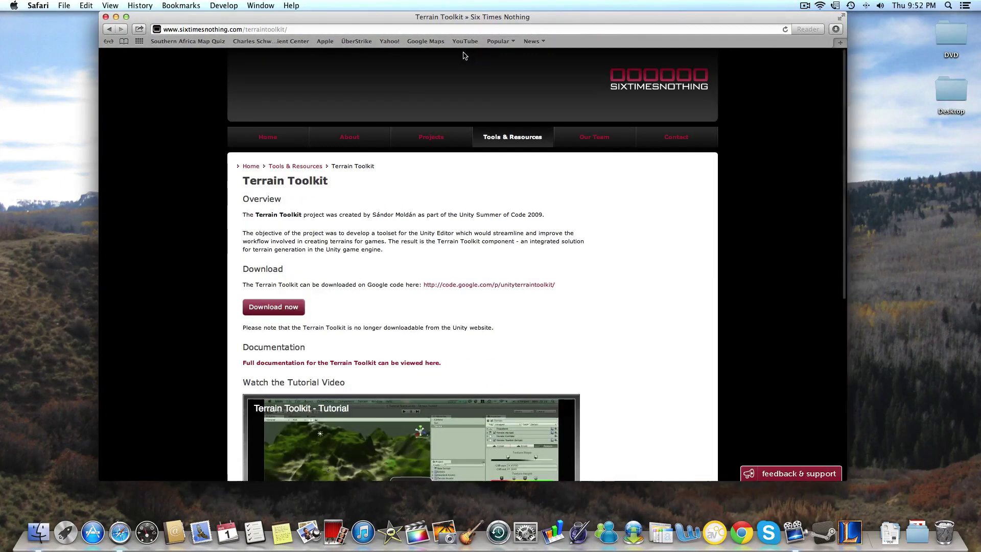
# - Close Safari and check the Terrain Toolkit 1.0.2 folder in Downloads
pyautogui.click(106, 17)
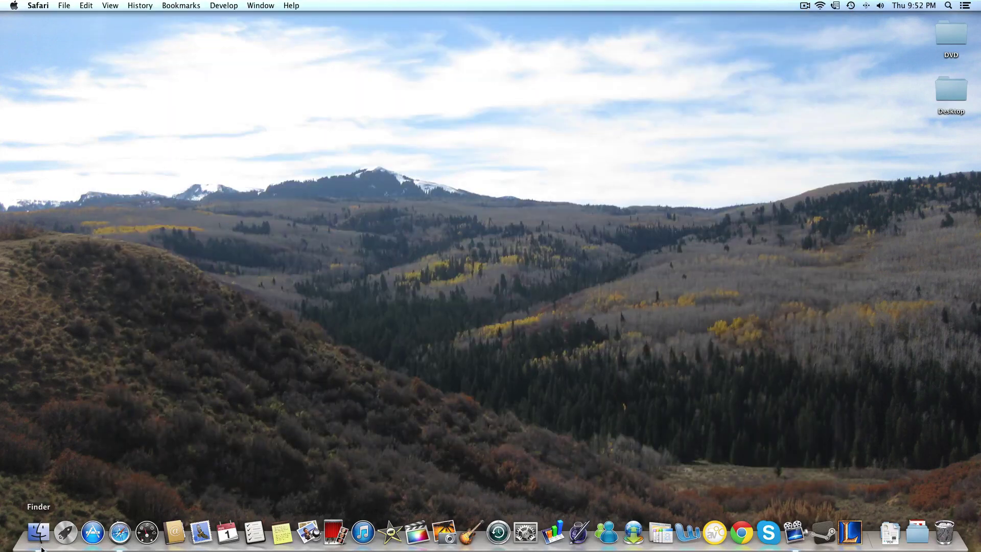
pyautogui.click(38, 532)
pyautogui.click(347, 123)
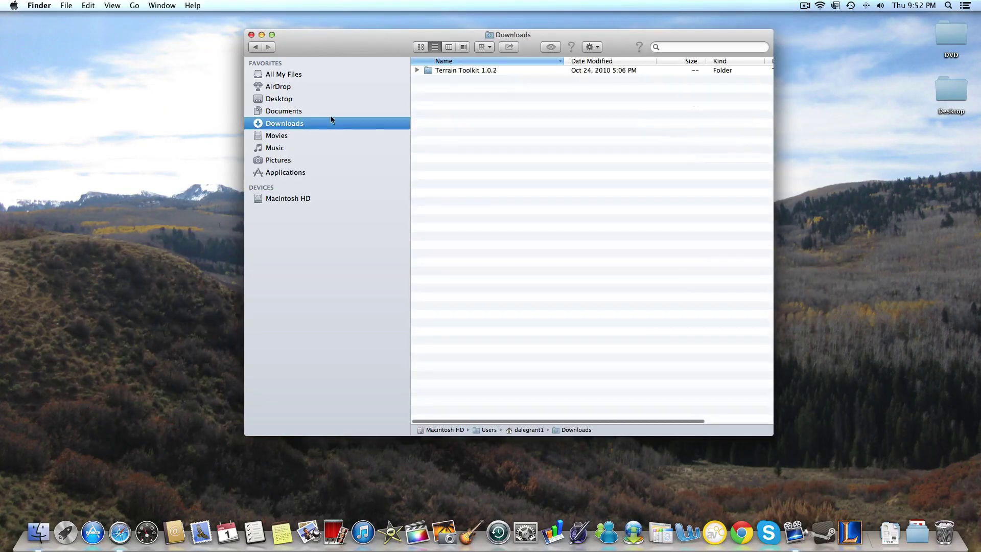
pyautogui.click(451, 72)
pyautogui.doubleClick(451, 71)
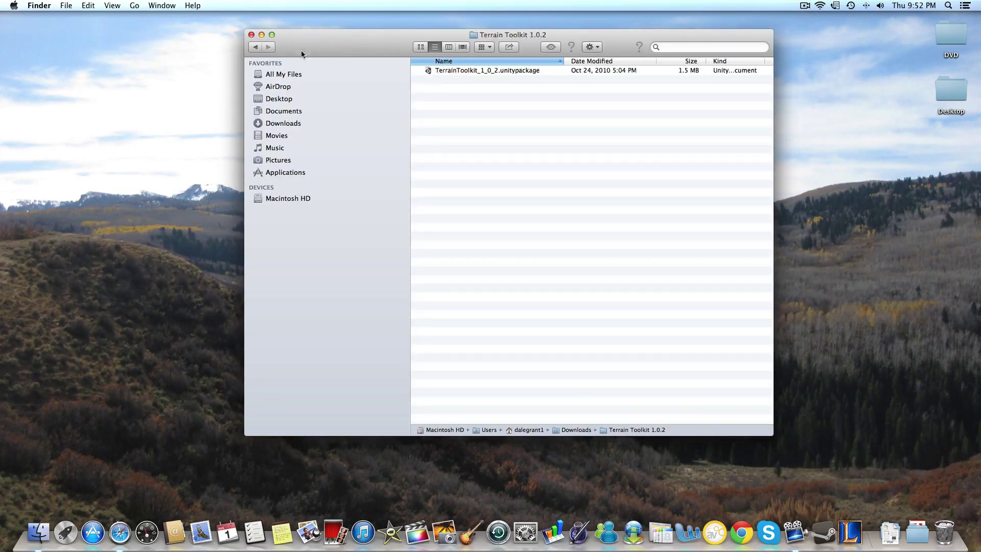
pyautogui.click(252, 34)
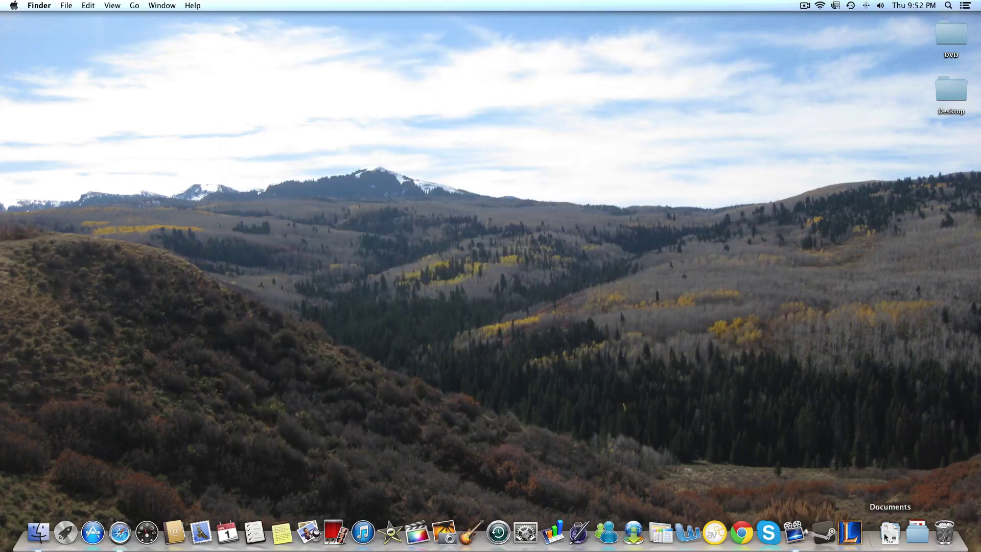
# - Launch Unity from the Unity folder in Applications
pyautogui.click(918, 532)
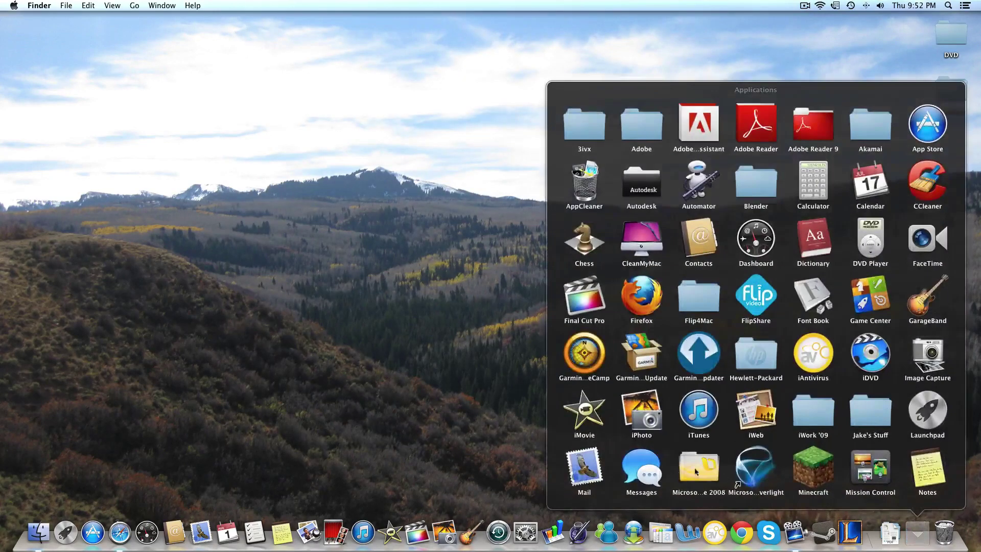
pyautogui.scroll(-5, 573, 488)
pyautogui.click(579, 465)
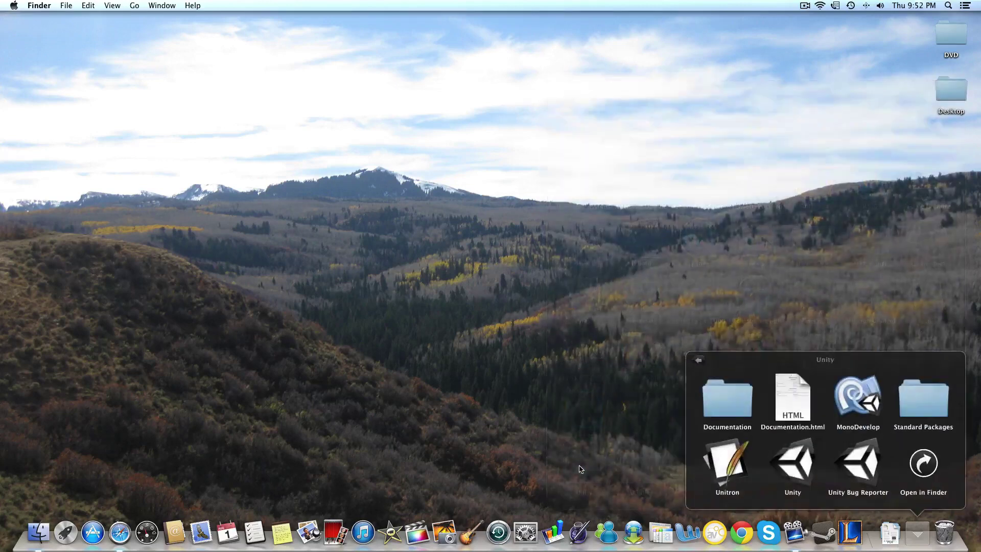
pyautogui.click(796, 468)
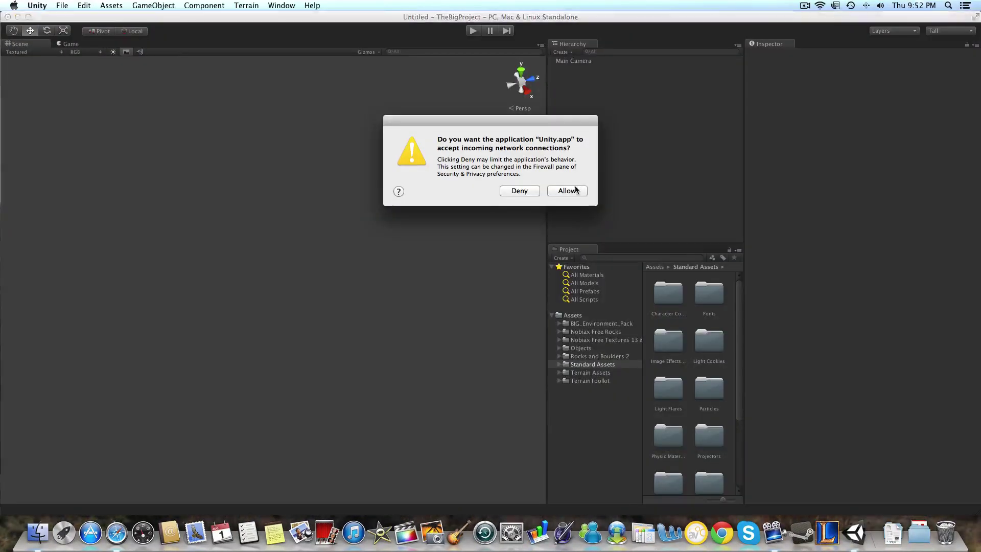
# - Allow Unity incoming network connections and close the Welcome To Unity window
pyautogui.click(573, 189)
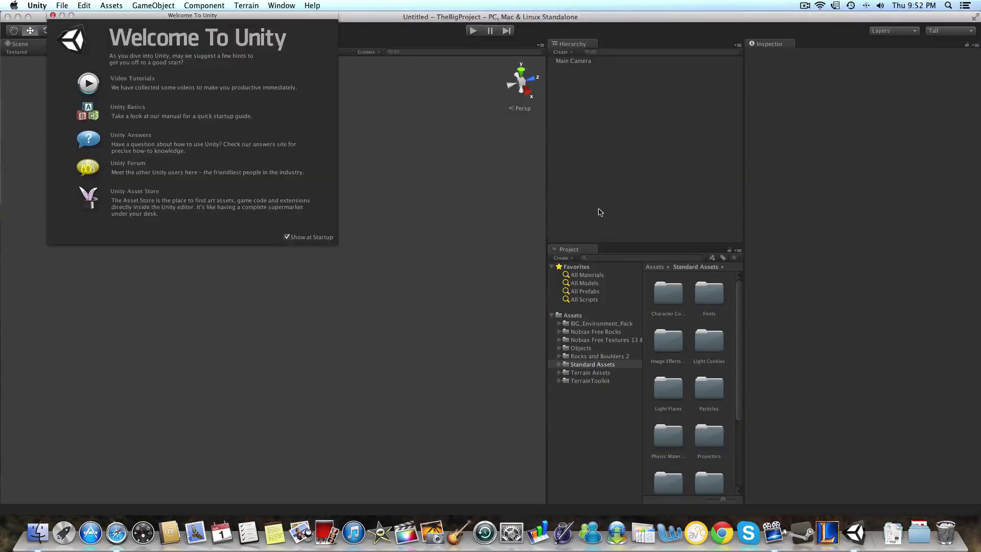
pyautogui.click(52, 15)
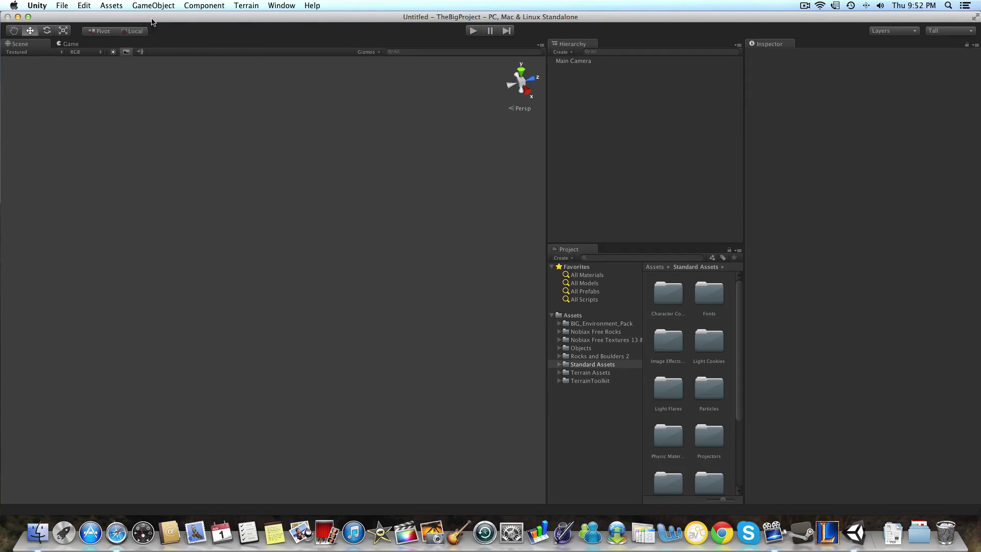
pyautogui.click(279, 4)
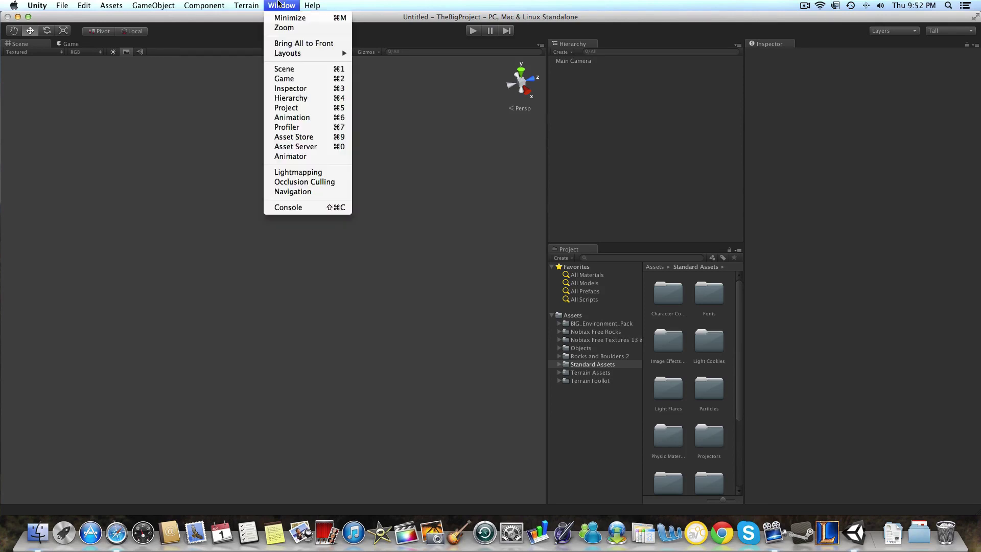
pyautogui.click(323, 138)
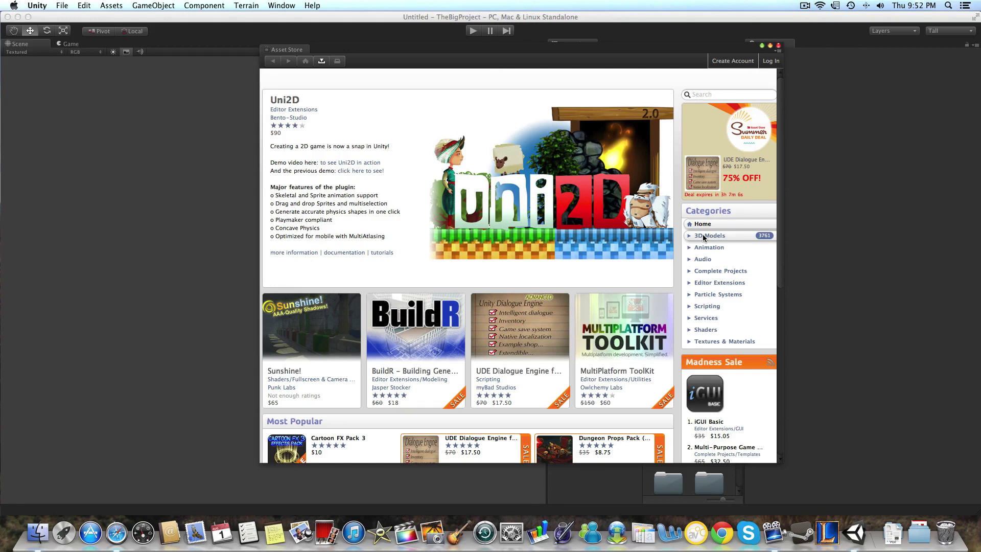
pyautogui.click(703, 235)
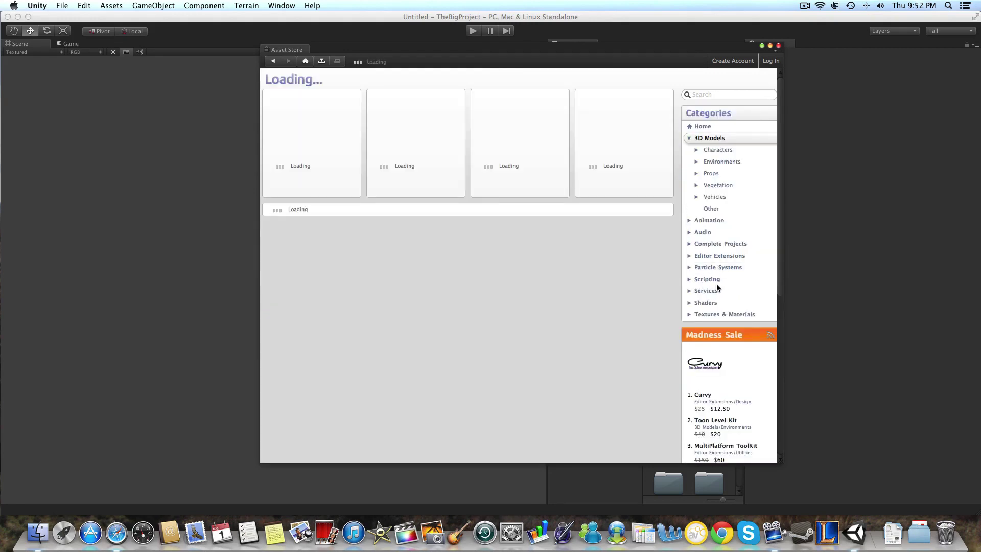
pyautogui.click(718, 184)
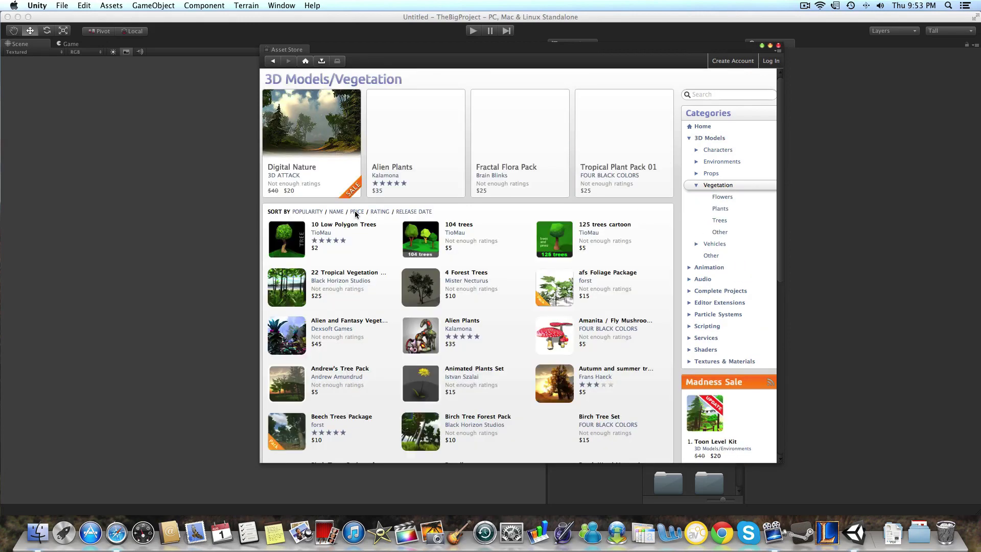
pyautogui.scroll(-2, 356, 214)
pyautogui.scroll(-4, 356, 214)
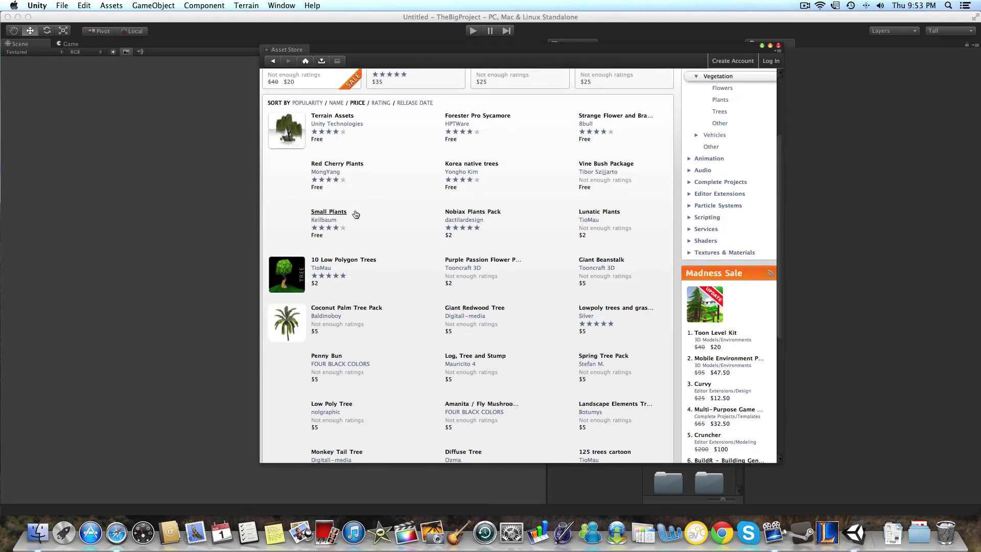
pyautogui.click(339, 117)
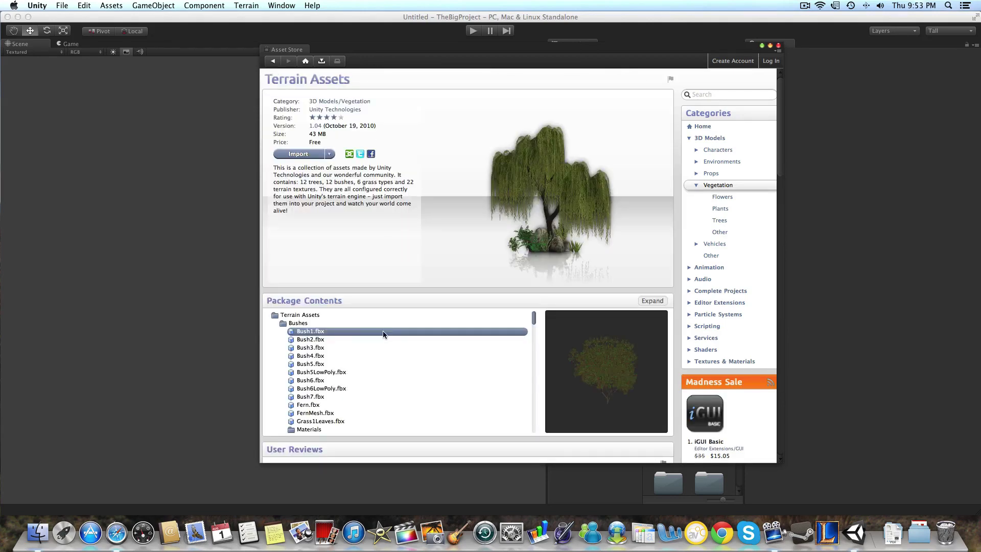
pyautogui.click(366, 340)
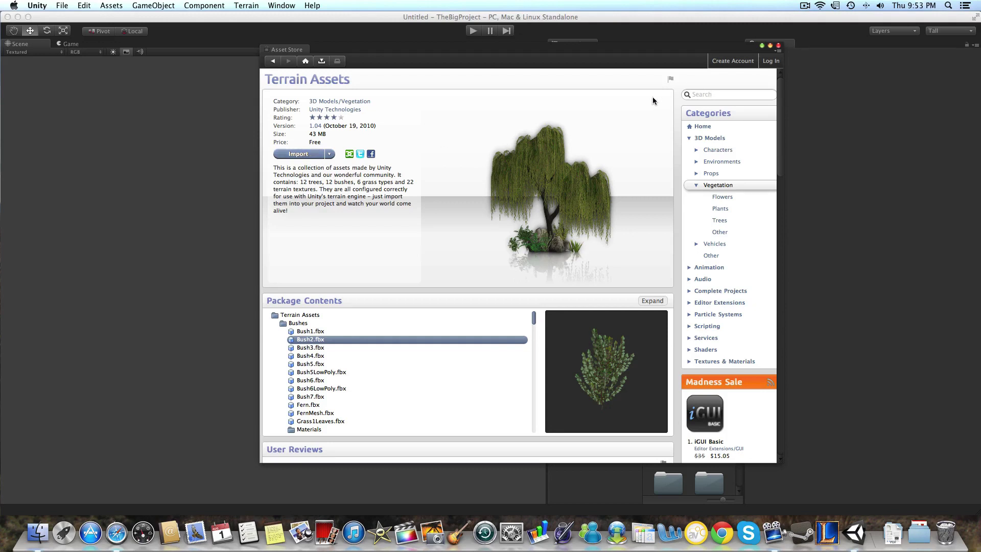
pyautogui.click(296, 154)
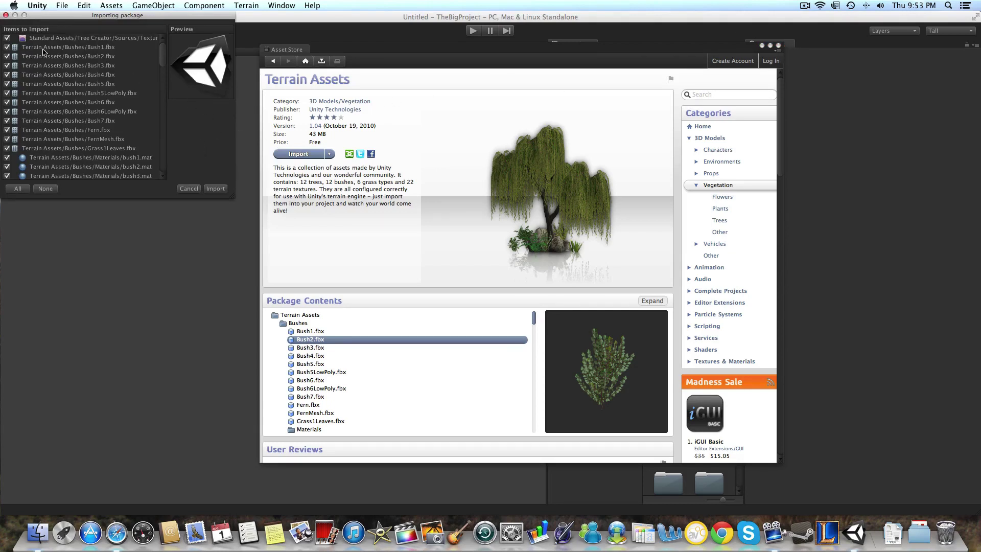
pyautogui.scroll(-15, 47, 70)
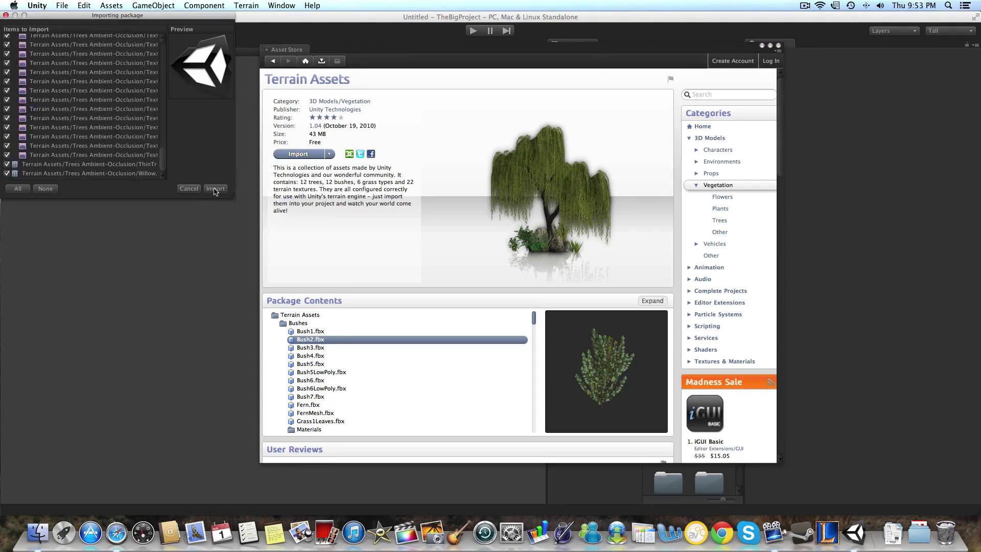
pyautogui.click(183, 191)
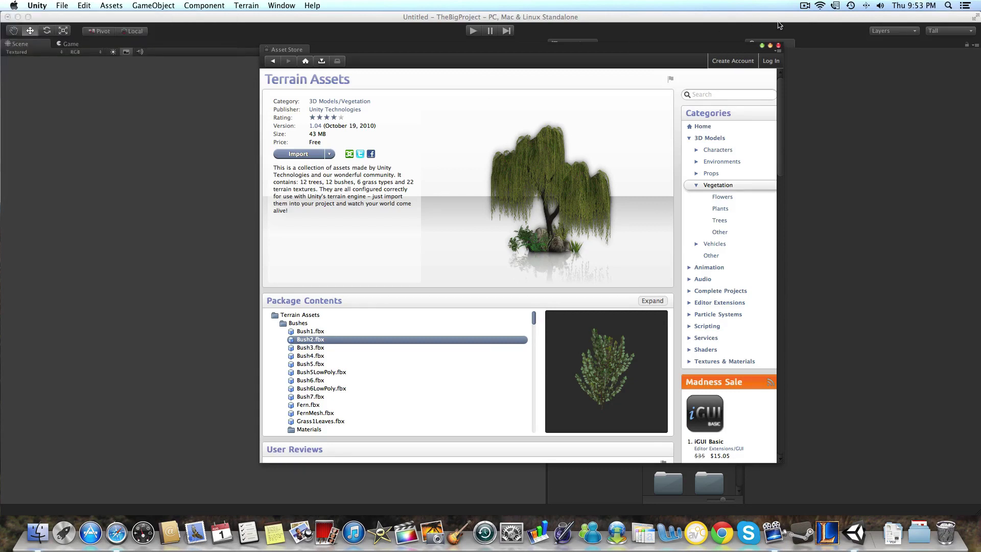
pyautogui.click(777, 46)
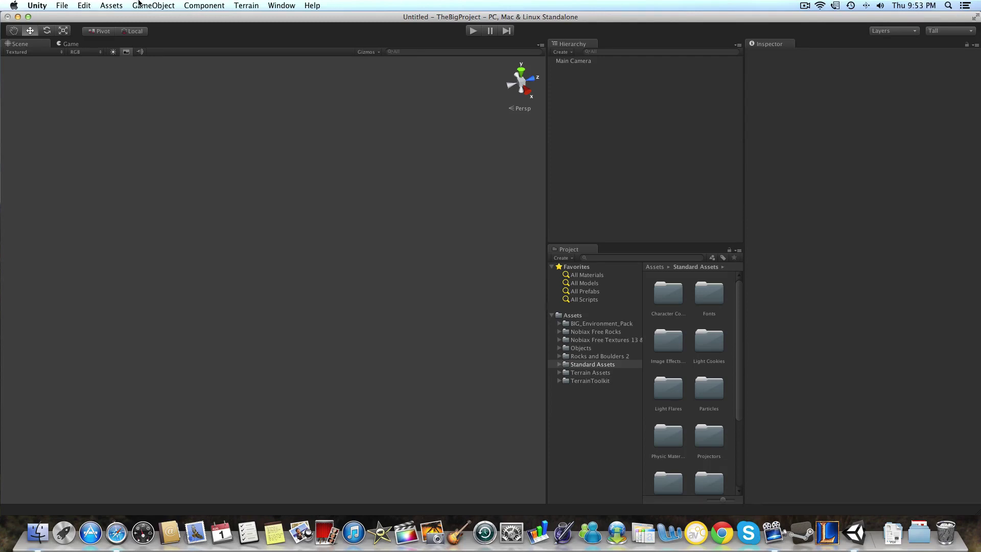
# - Import the custom package Downloads/Terrain Toolkit 1.0.2/TerrainToolkit_1_0_2.unitypackage
pyautogui.click(111, 5)
pyautogui.moveTo(159, 75)
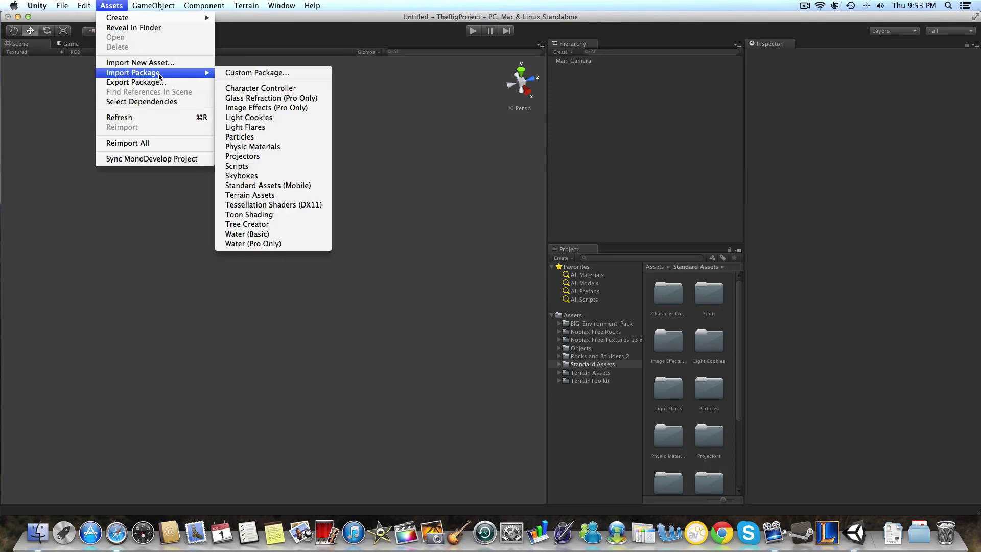
pyautogui.click(239, 74)
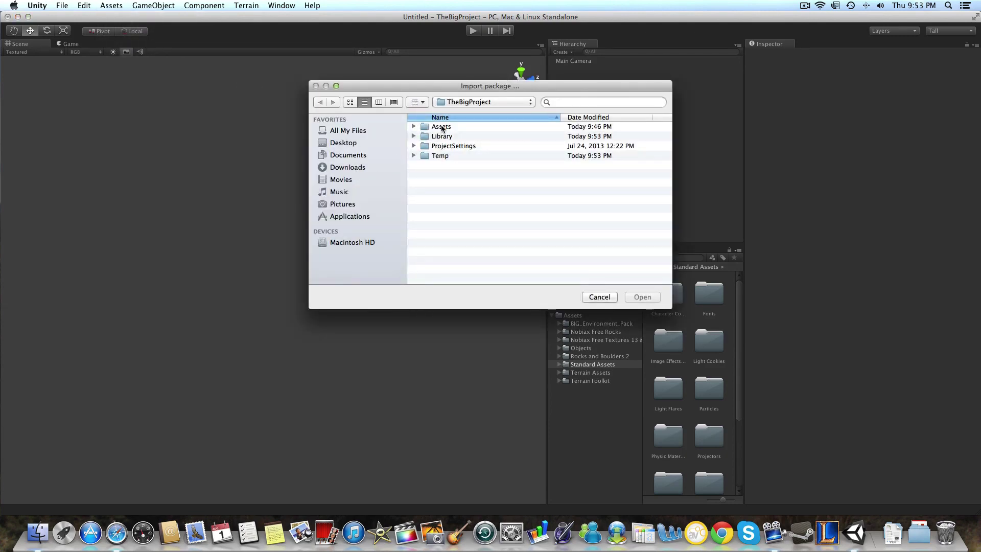
pyautogui.click(362, 167)
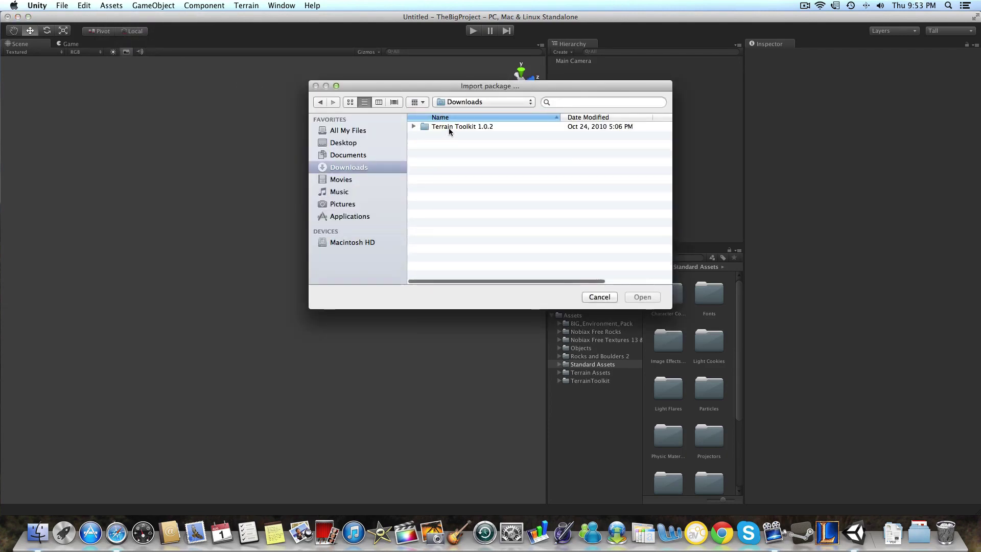
pyautogui.doubleClick(449, 127)
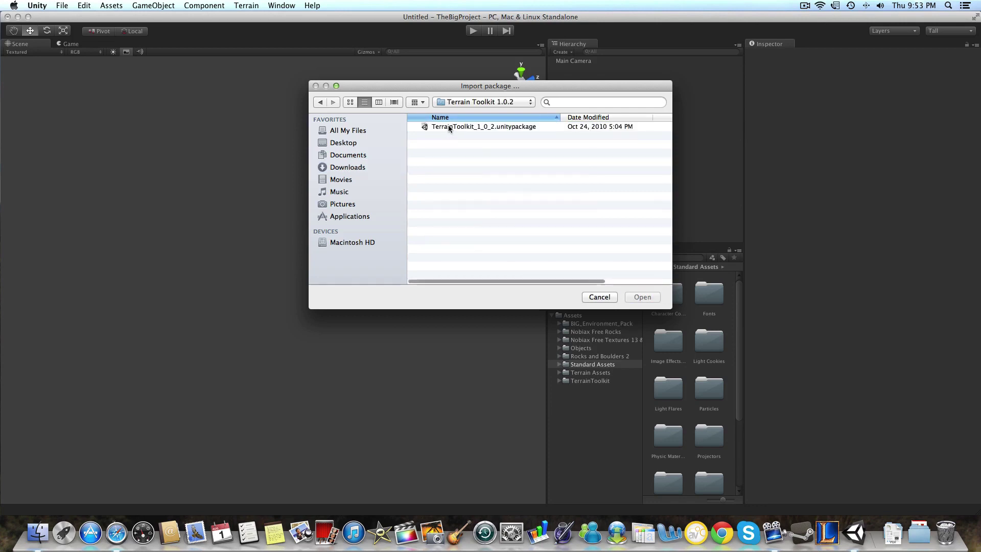
pyautogui.doubleClick(449, 127)
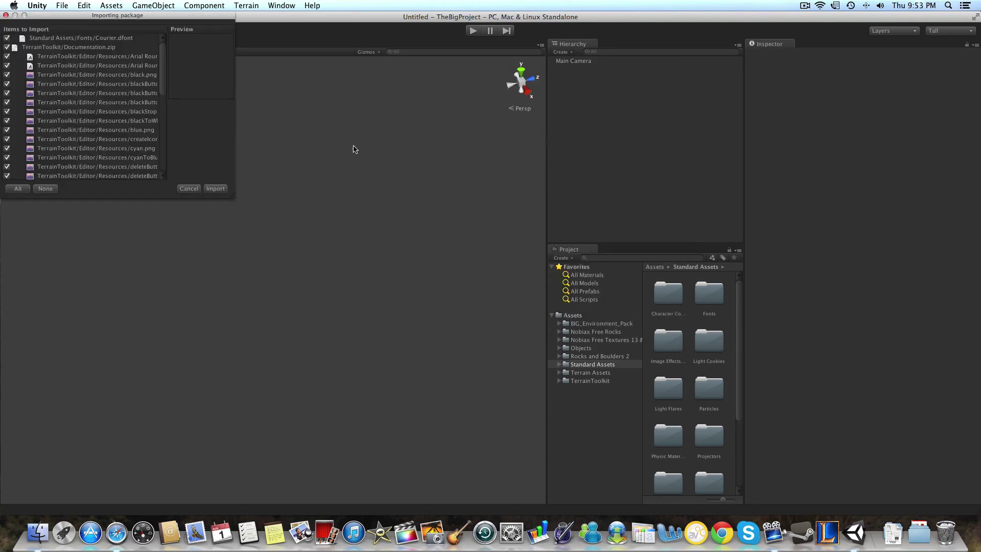
# - Review the package item list, close it, and show the TerrainToolkit folder contents
pyautogui.scroll(-15, 118, 108)
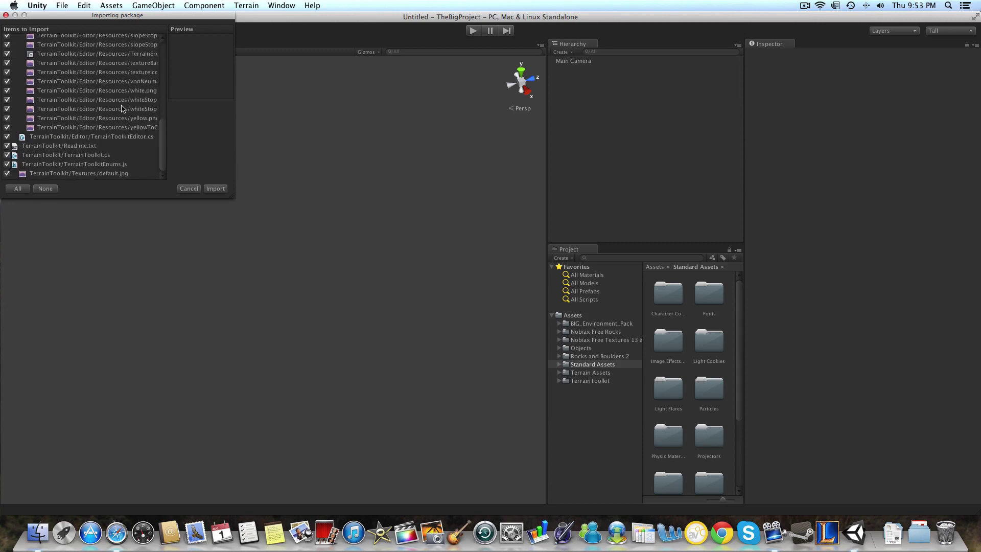
pyautogui.scroll(15, 122, 108)
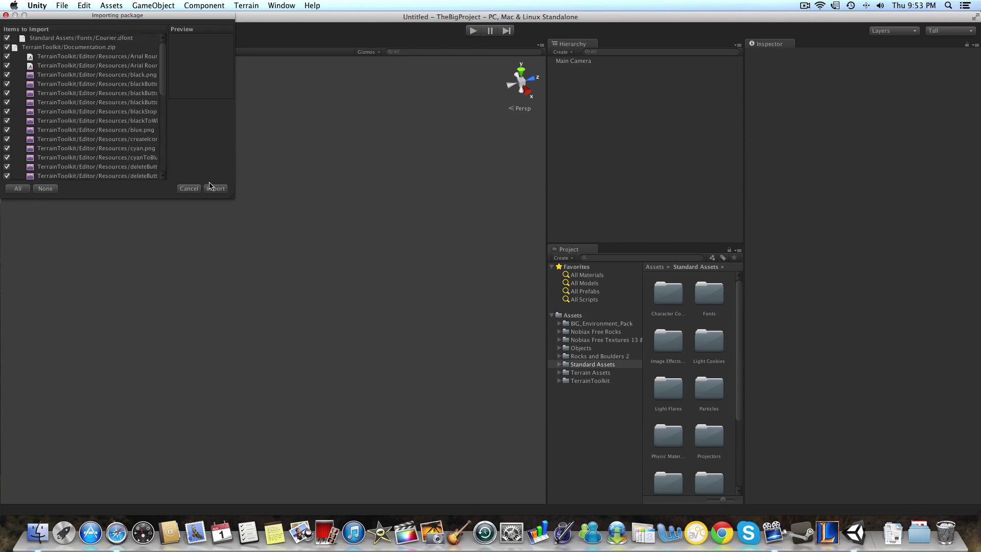
pyautogui.click(188, 188)
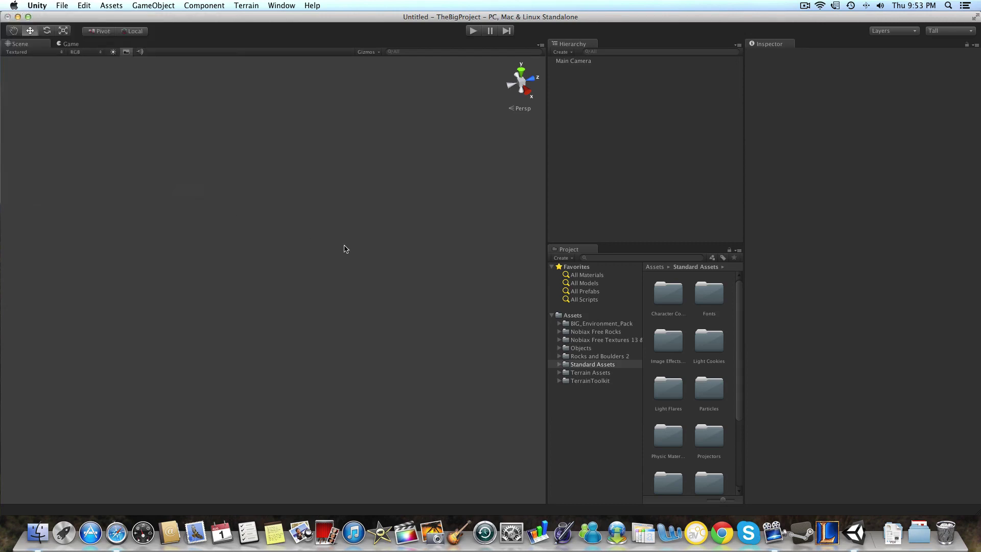
pyautogui.click(582, 383)
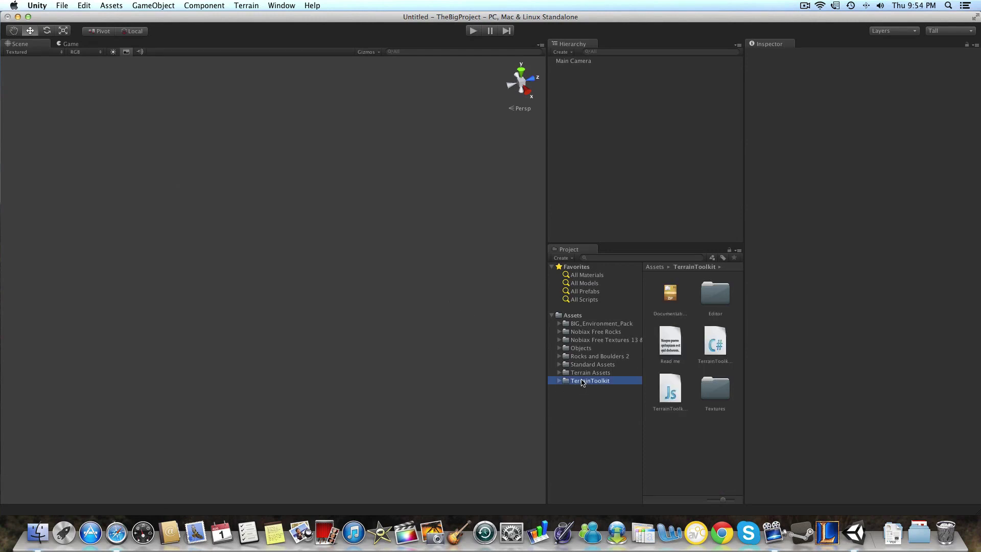
# - Browse Terrain Assets > Textures (Cliff, GoodDirt, Forest Floor), ending on DirtGrass's import settings
pyautogui.click(581, 374)
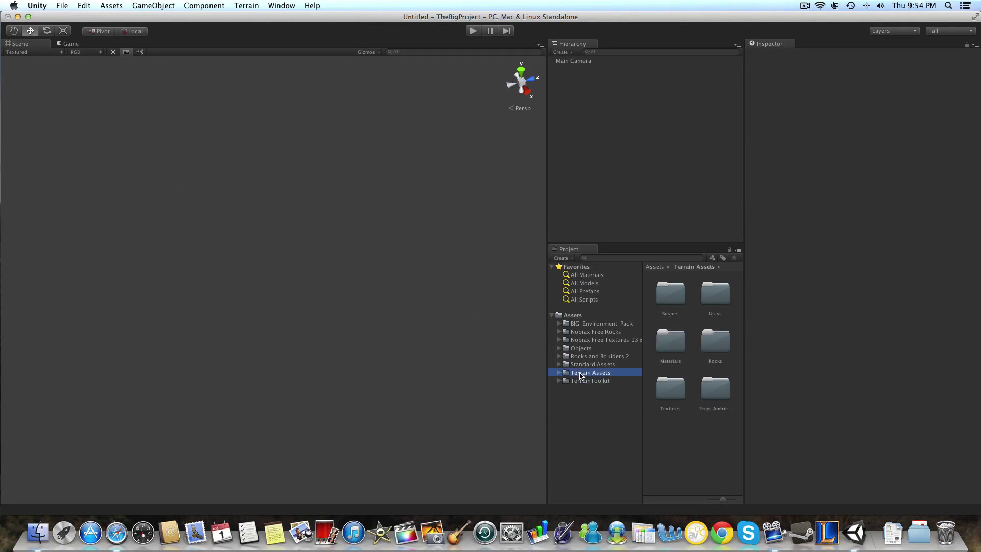
pyautogui.click(559, 372)
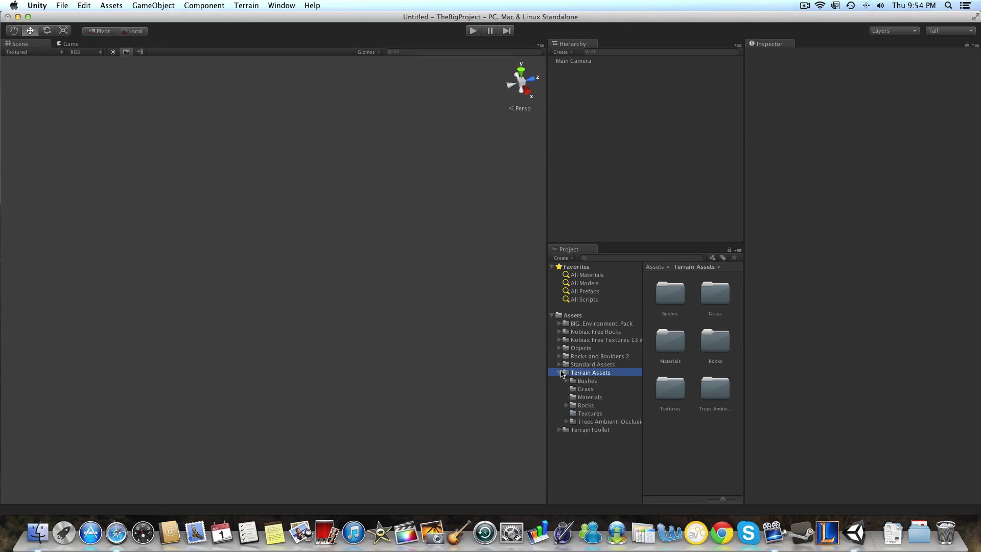
pyautogui.click(574, 413)
pyautogui.click(664, 353)
pyautogui.click(663, 387)
pyautogui.click(684, 419)
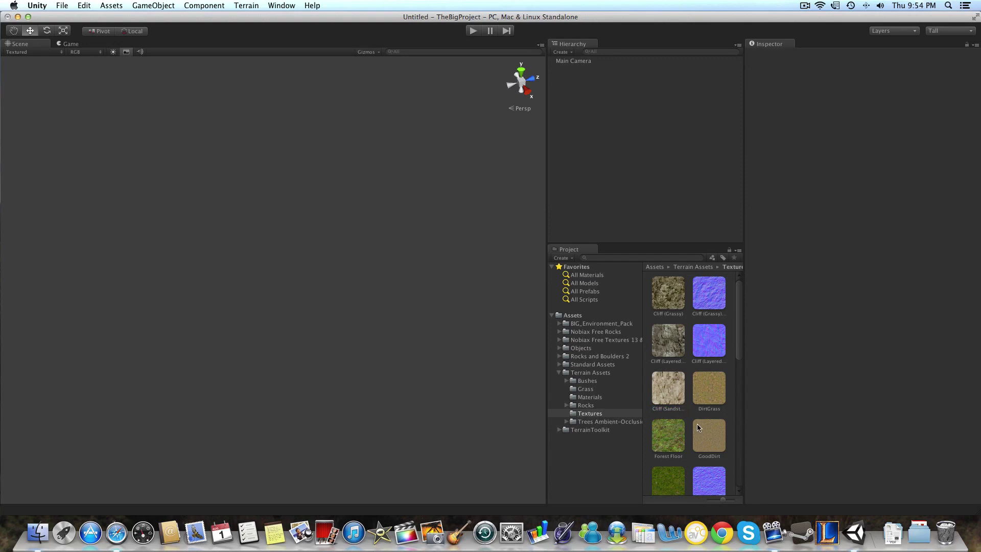
pyautogui.click(699, 428)
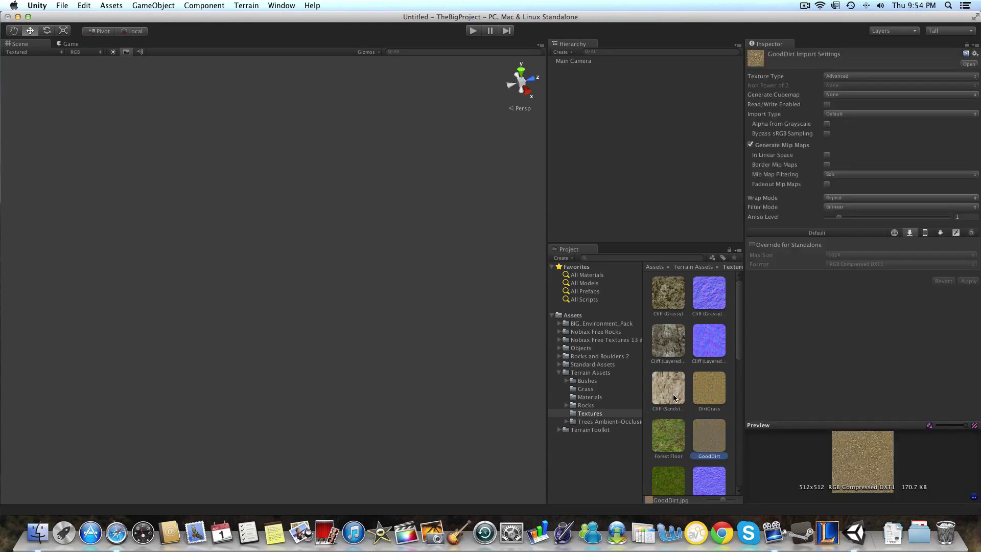
pyautogui.click(674, 398)
pyautogui.click(675, 442)
pyautogui.click(708, 388)
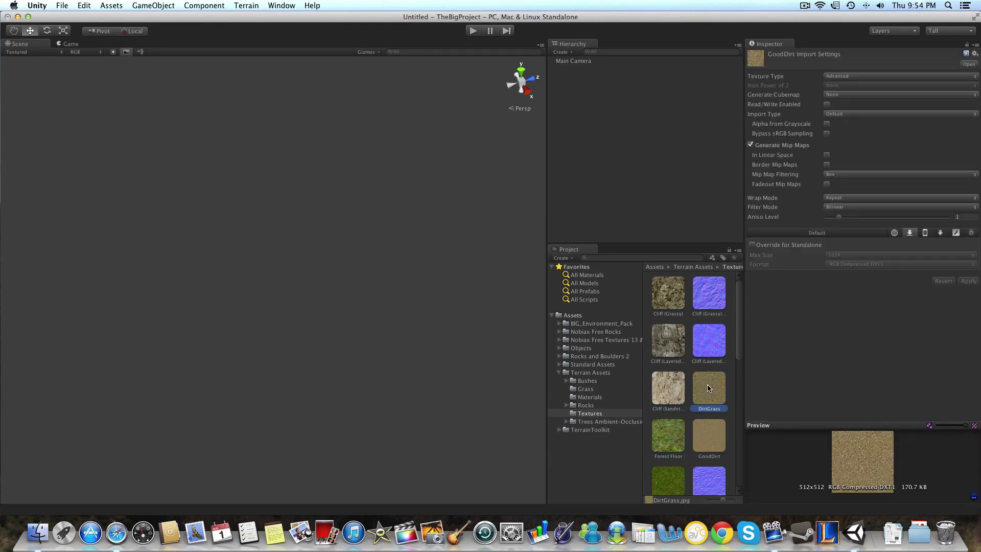
# - Collapse the Terrain Assets folder and look at the Game view
pyautogui.click(560, 373)
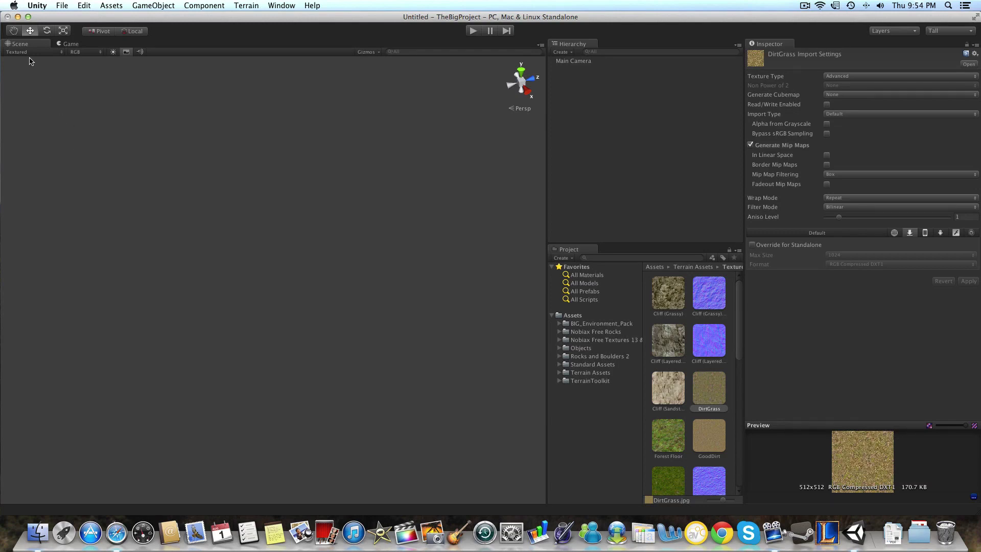
pyautogui.click(69, 45)
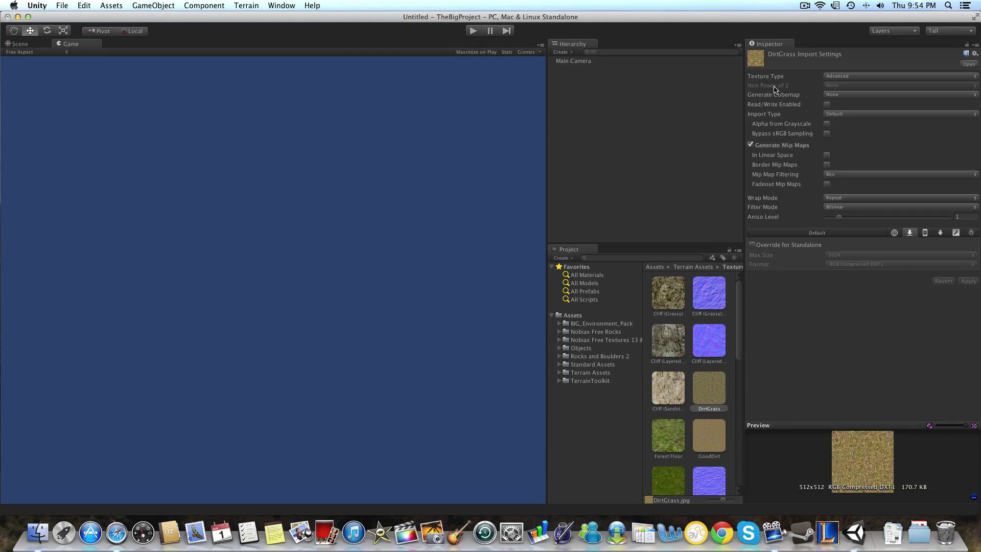
pyautogui.moveTo(775, 88)
# - Select the Main Camera, frame it with F and orbit around it in the Scene view
pyautogui.click(34, 45)
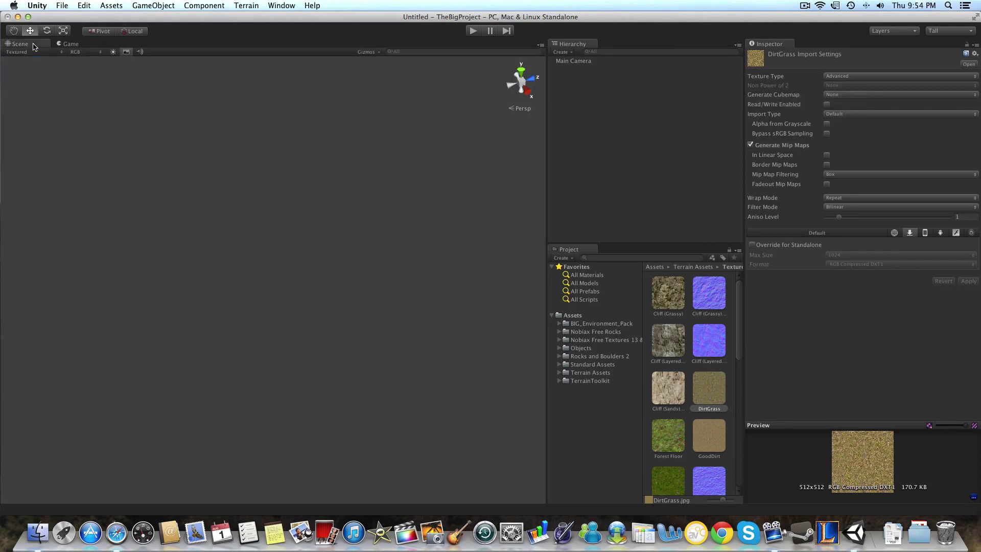
pyautogui.click(574, 60)
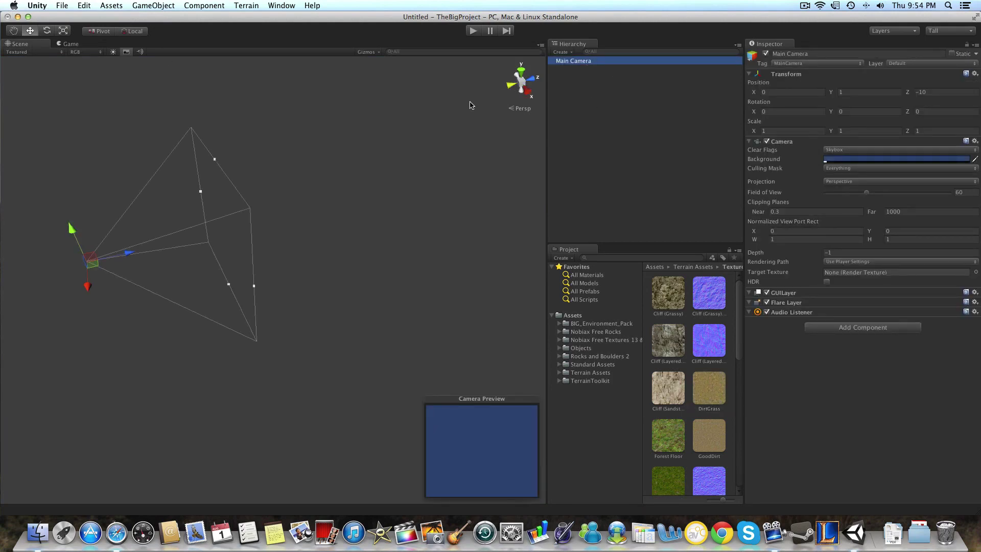
pyautogui.press('f')
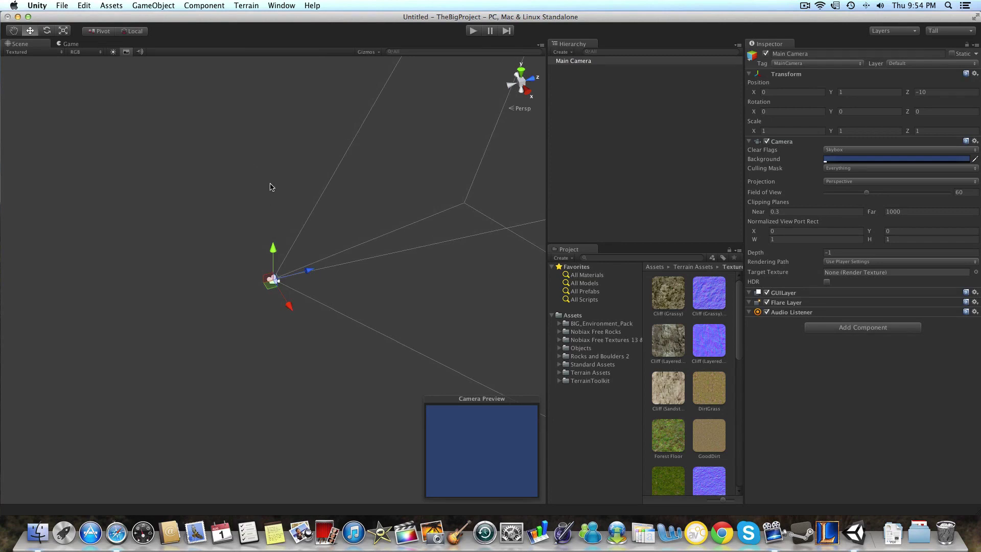
pyautogui.keyDown('alt'); pyautogui.moveTo(221, 186); pyautogui.dragTo(380, 188); pyautogui.keyUp('alt')
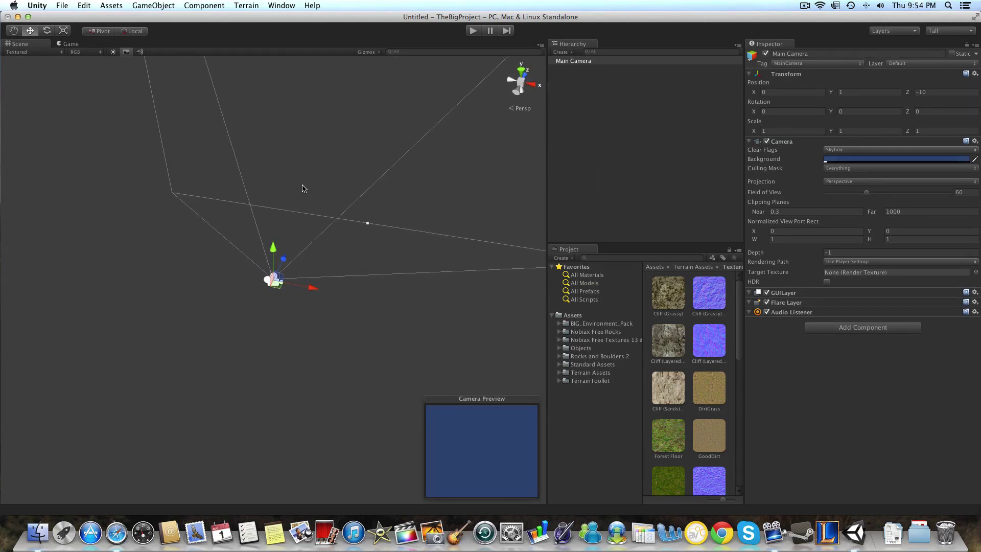
pyautogui.moveTo(254, 199)
pyautogui.keyDown('alt'); pyautogui.mouseDown()
pyautogui.moveTo(604, 82)
pyautogui.moveTo(416, 103)
pyautogui.moveTo(181, 207)
pyautogui.moveTo(256, 204)
pyautogui.mouseUp(); pyautogui.keyUp('alt')
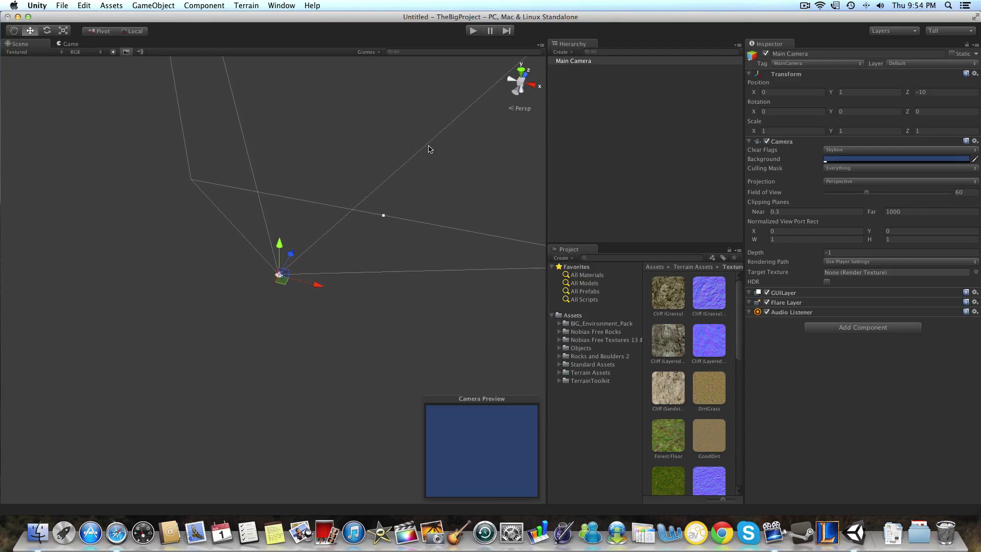
# - Delete the Main Camera and create a new Terrain
pyautogui.click(584, 62)
pyautogui.rightClick(584, 62)
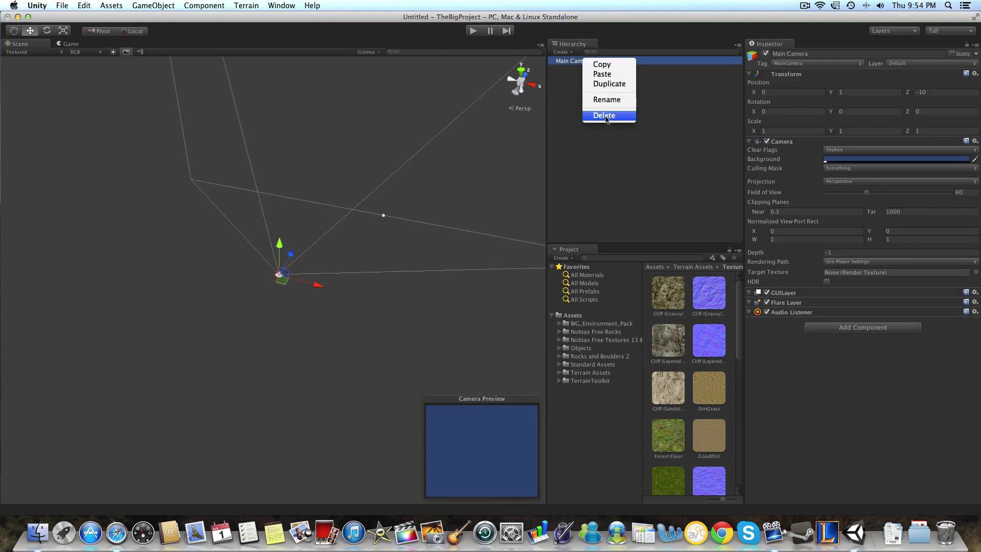
pyautogui.click(597, 117)
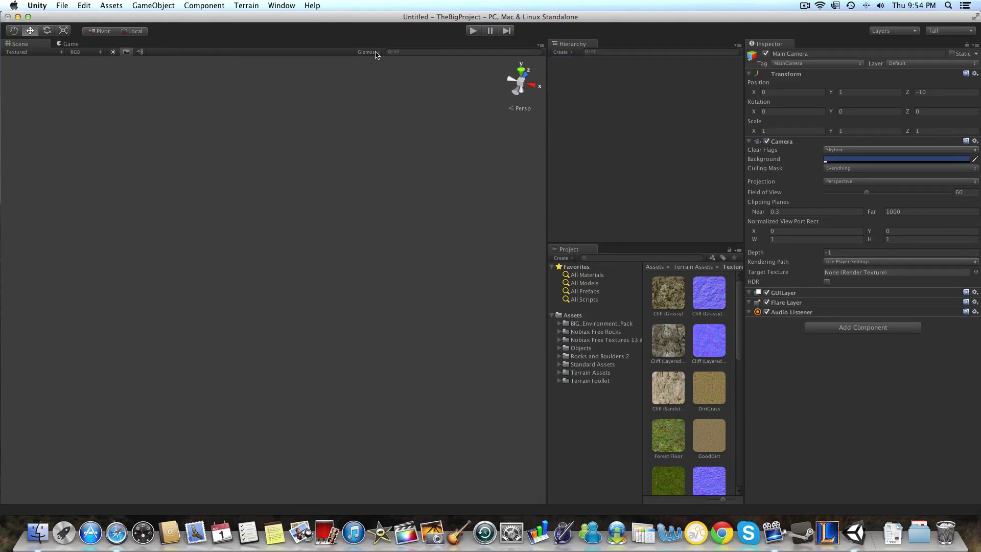
pyautogui.click(252, 4)
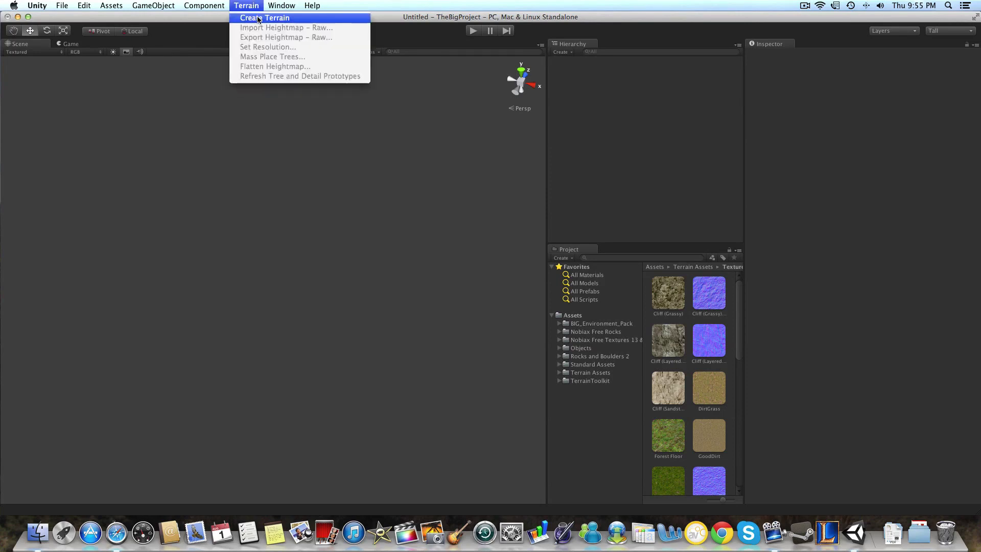
pyautogui.click(258, 19)
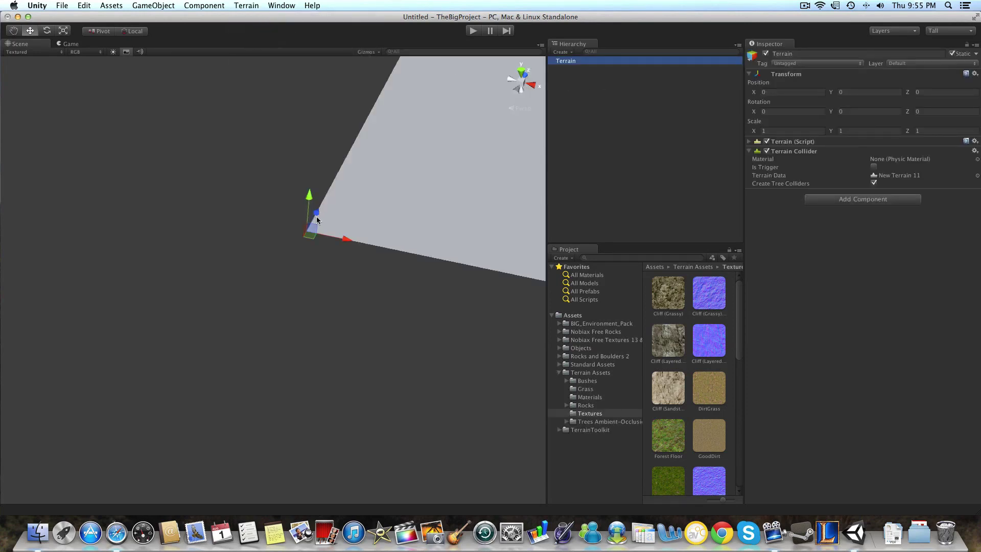
# - Move and tilt the terrain in the Scene view with the move and rotate tools
pyautogui.scroll(-5, 307, 220)
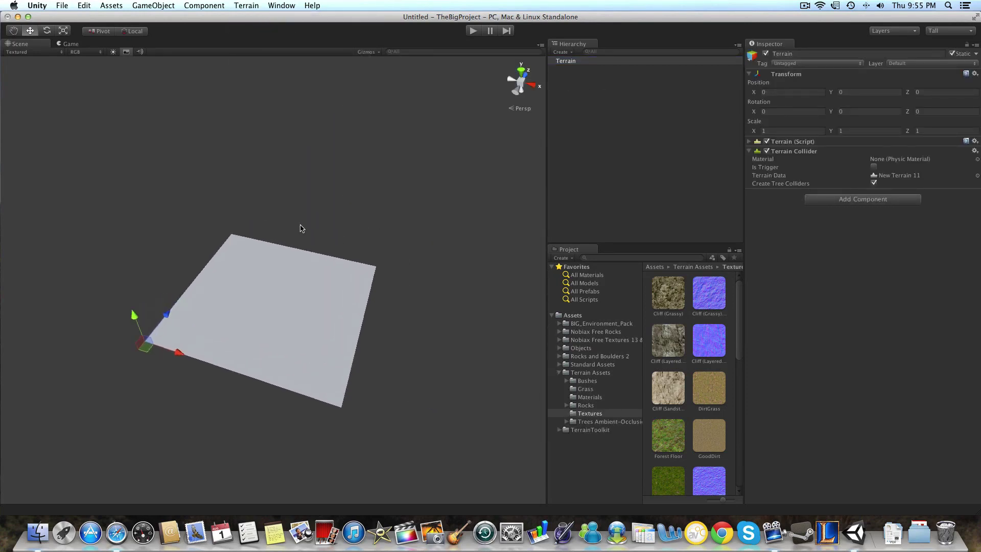
pyautogui.scroll(3, 301, 228)
pyautogui.scroll(1, 301, 228)
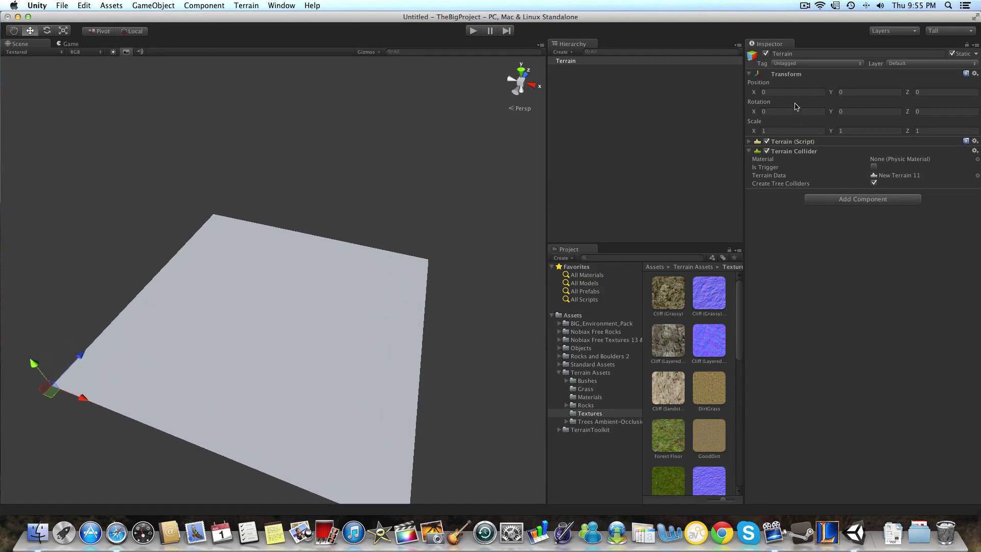
pyautogui.click(772, 93)
pyautogui.scroll(1, 88, 339)
pyautogui.moveTo(77, 403); pyautogui.dragTo(102, 311)
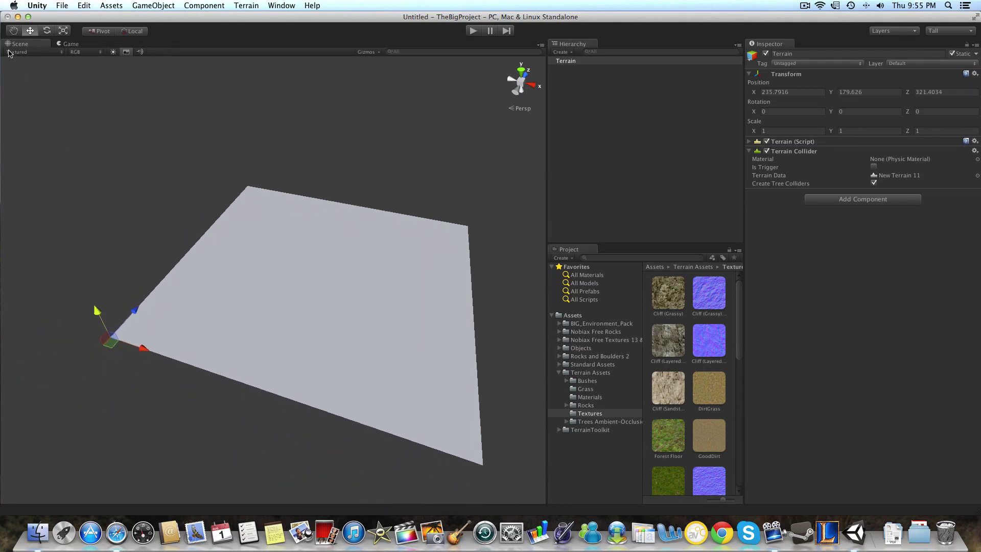
pyautogui.click(14, 31)
pyautogui.moveTo(190, 295); pyautogui.dragTo(143, 347)
pyautogui.click(47, 31)
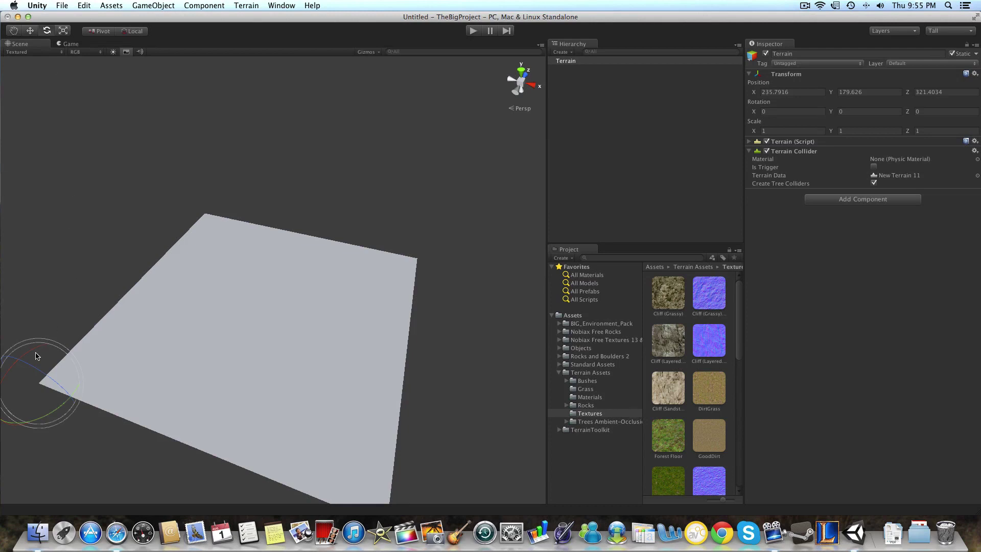
pyautogui.moveTo(35, 356); pyautogui.dragTo(39, 380)
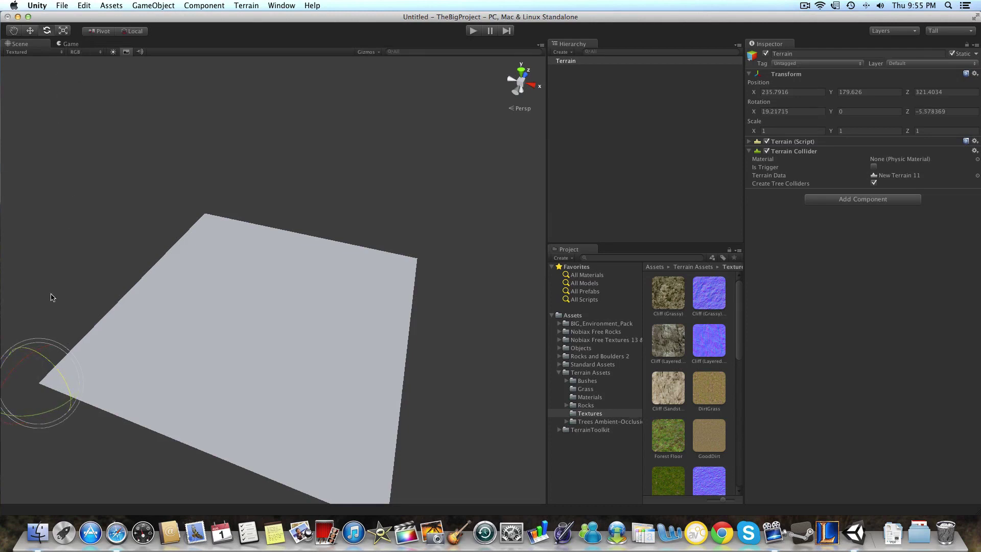
pyautogui.moveTo(27, 361); pyautogui.dragTo(976, 110)
# - Set the terrain's Z scale to 1 and its rotation X, Y, Z to 0
pyautogui.press('r')
pyautogui.click(959, 127)
pyautogui.write('1.449112')
pyautogui.click(804, 113)
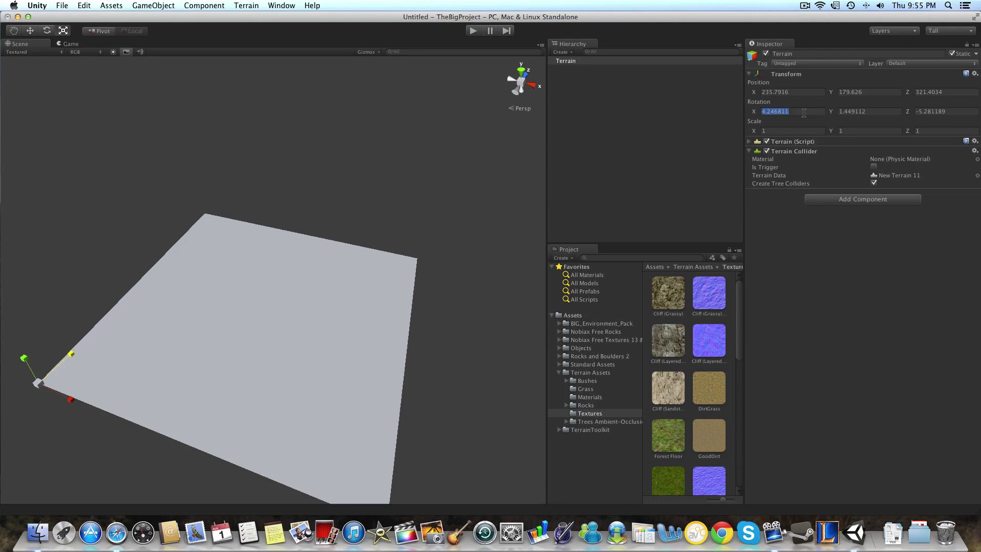
pyautogui.write('0')
pyautogui.click(870, 112)
pyautogui.write('0')
pyautogui.click(944, 112)
pyautogui.write('0')
# - Zero the terrain's position Z, Y and X and reselect the Terrain
pyautogui.click(940, 91)
pyautogui.write('0')
pyautogui.click(850, 92)
pyautogui.write('0')
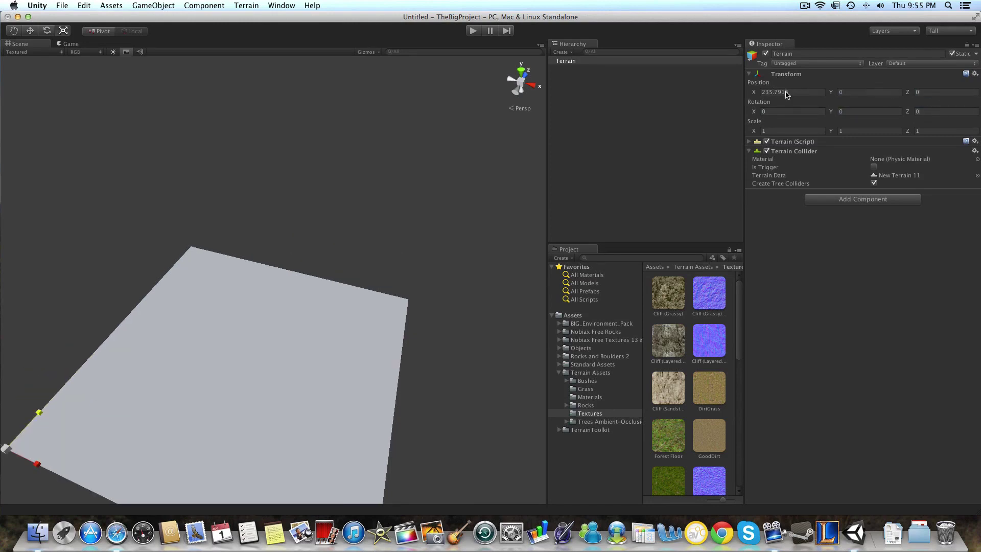
pyautogui.click(787, 93)
pyautogui.write('0')
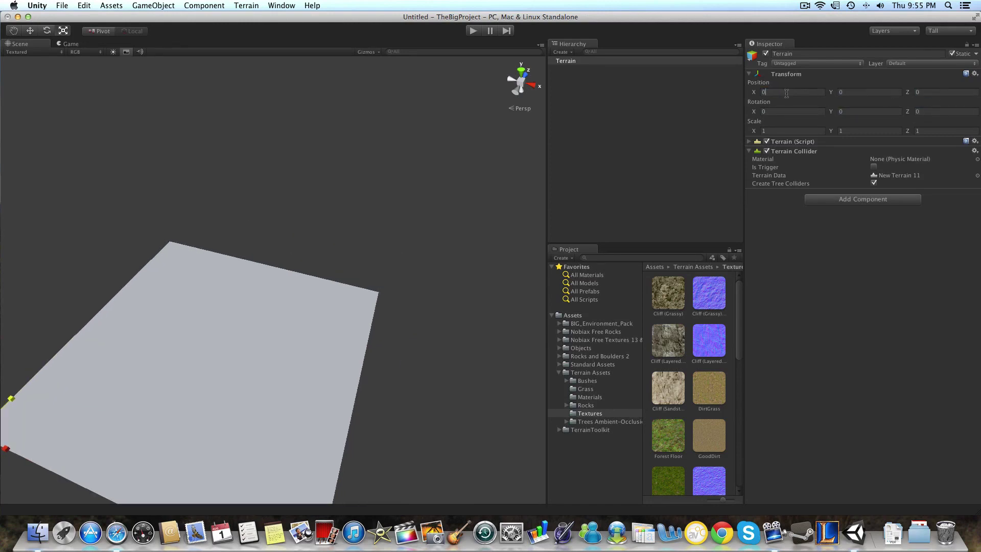
pyautogui.click(596, 63)
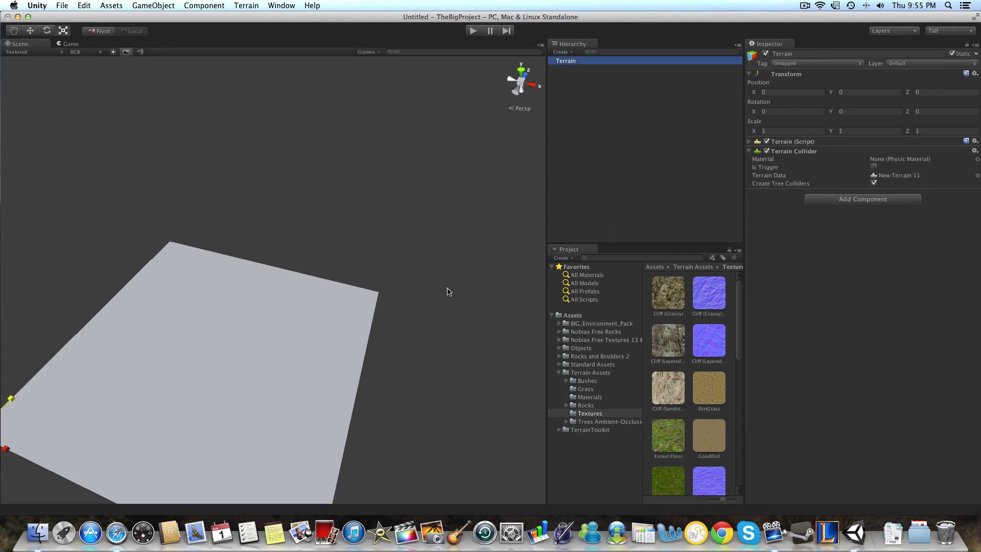
# - Attach the TerrainToolkit.cs script to the Terrain object
pyautogui.click(558, 373)
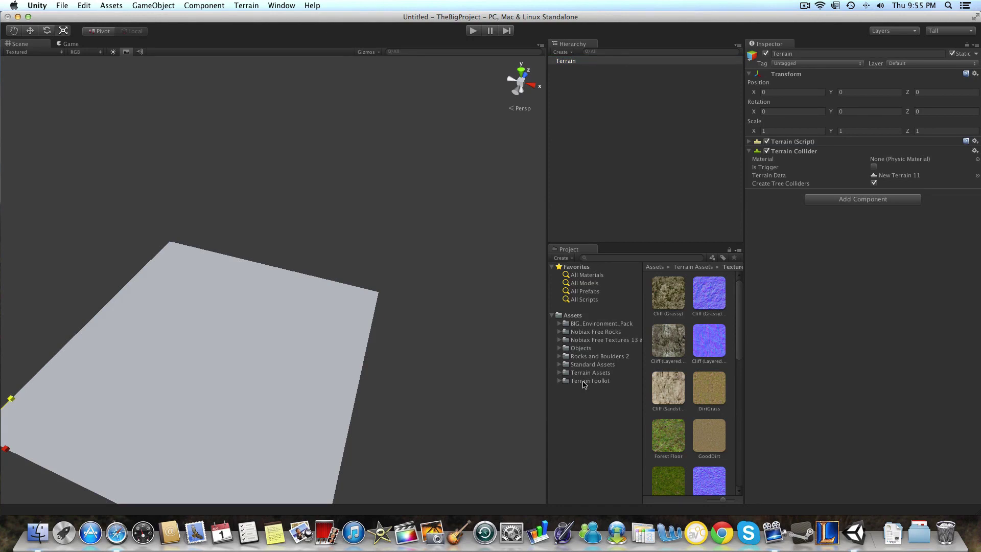
pyautogui.click(585, 382)
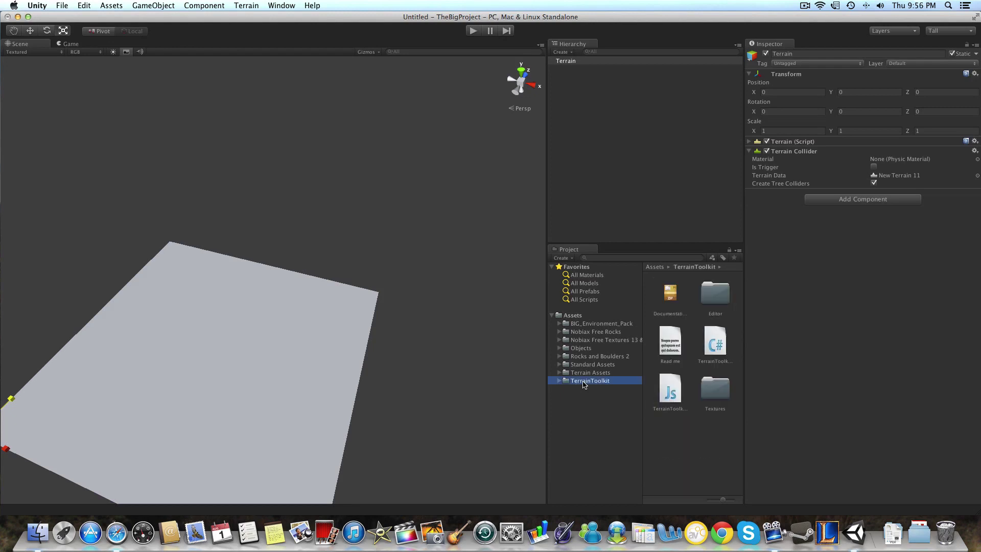
pyautogui.click(716, 343)
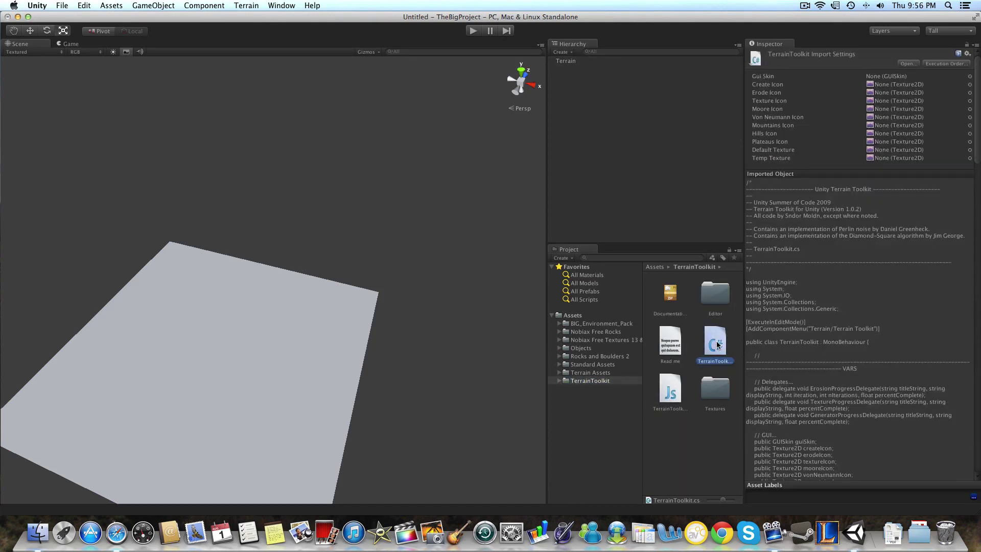
pyautogui.moveTo(717, 344); pyautogui.dragTo(566, 62)
pyautogui.click(566, 62)
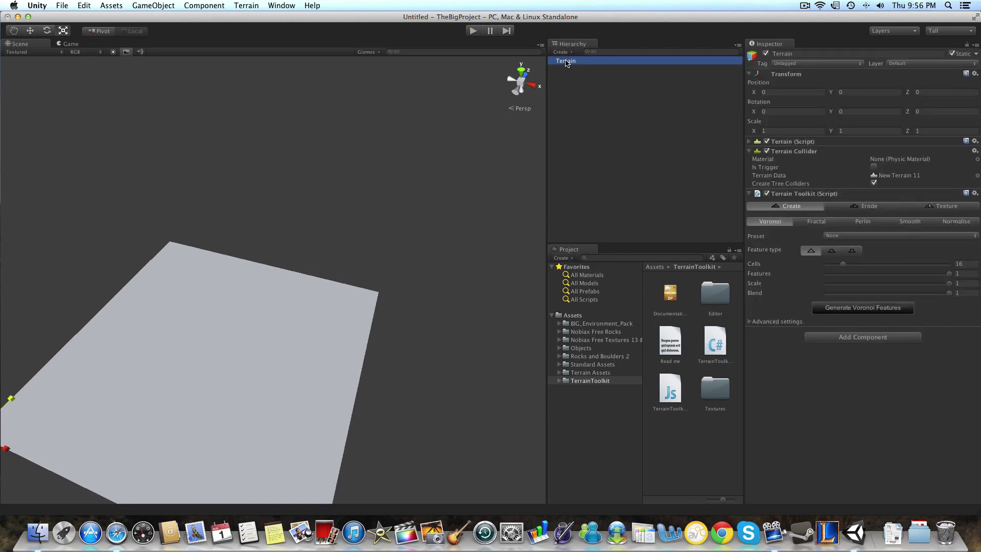
# - Look over the toolkit's Fractal and Perlin generator settings and presets without changing them
pyautogui.click(816, 225)
pyautogui.click(851, 225)
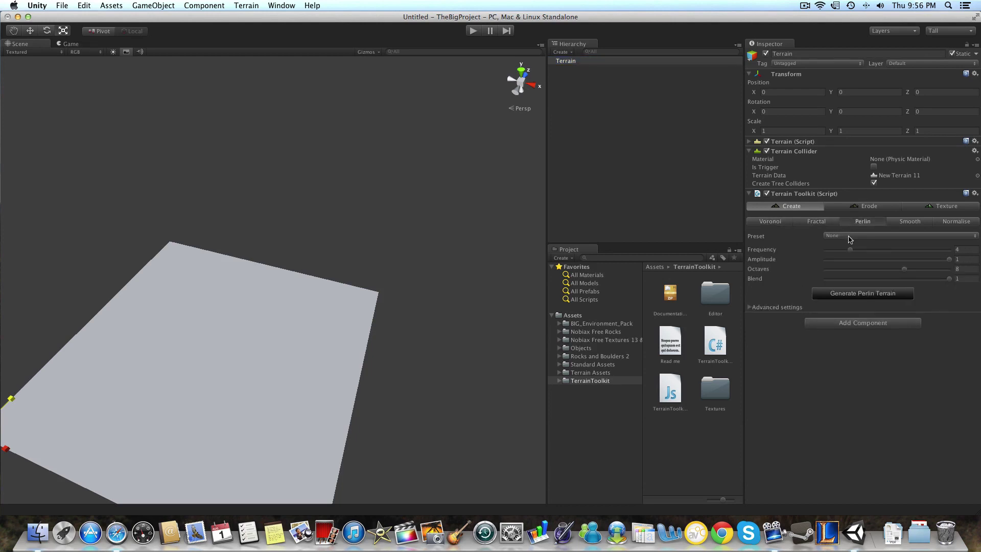
pyautogui.click(849, 237)
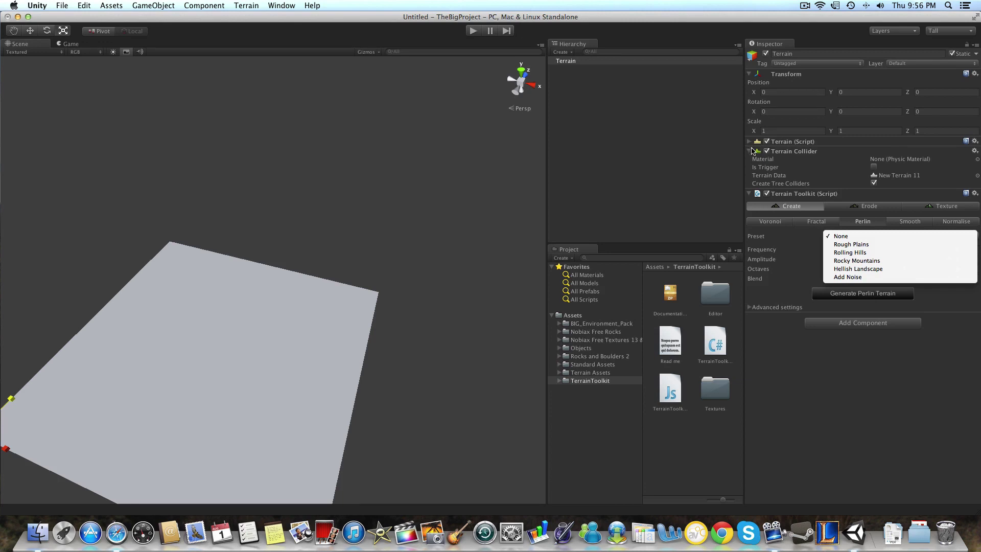
pyautogui.click(800, 209)
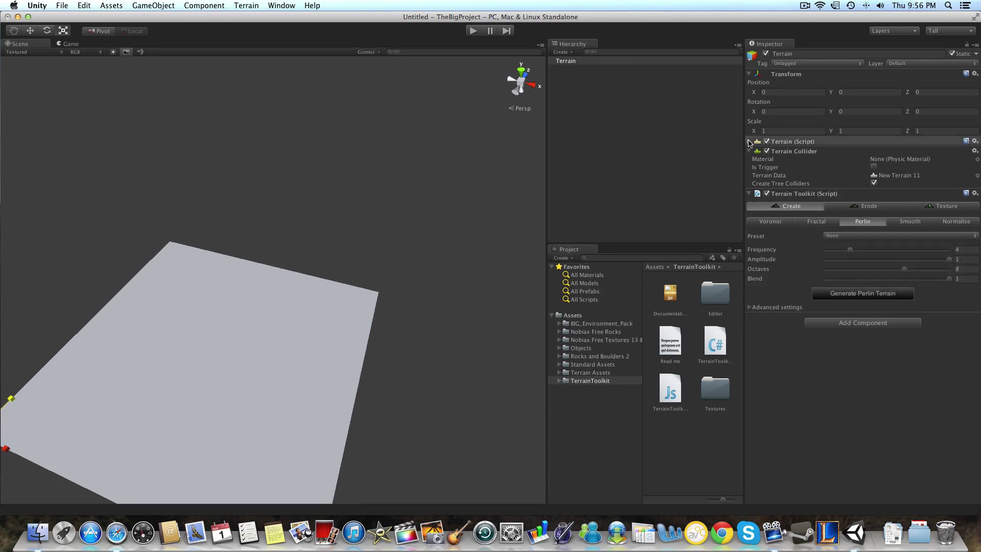
# - Test-paint a bump with the Raise / Lower Terrain brush, then undo it
pyautogui.click(750, 142)
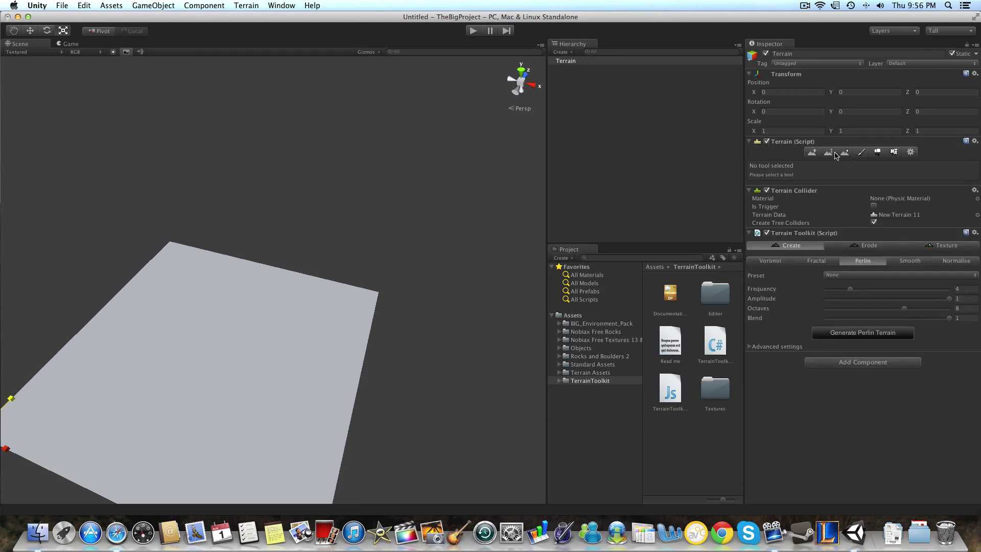
pyautogui.click(813, 153)
pyautogui.moveTo(142, 396)
pyautogui.mouseDown()
pyautogui.moveTo(193, 398)
pyautogui.moveTo(188, 341)
pyautogui.moveTo(190, 356)
pyautogui.moveTo(223, 350)
pyautogui.moveTo(201, 355)
pyautogui.moveTo(197, 338)
pyautogui.moveTo(192, 362)
pyautogui.mouseUp()
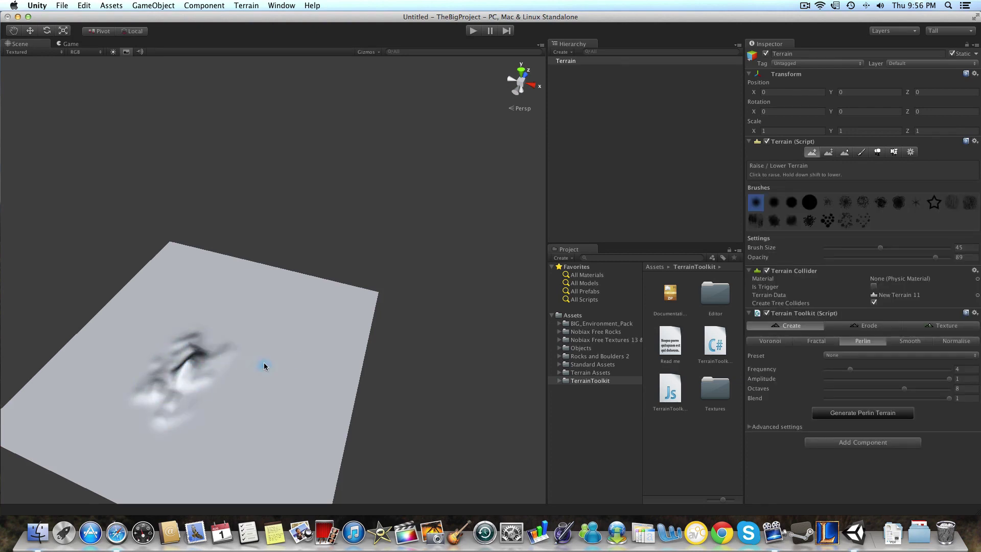
pyautogui.press('super+z')
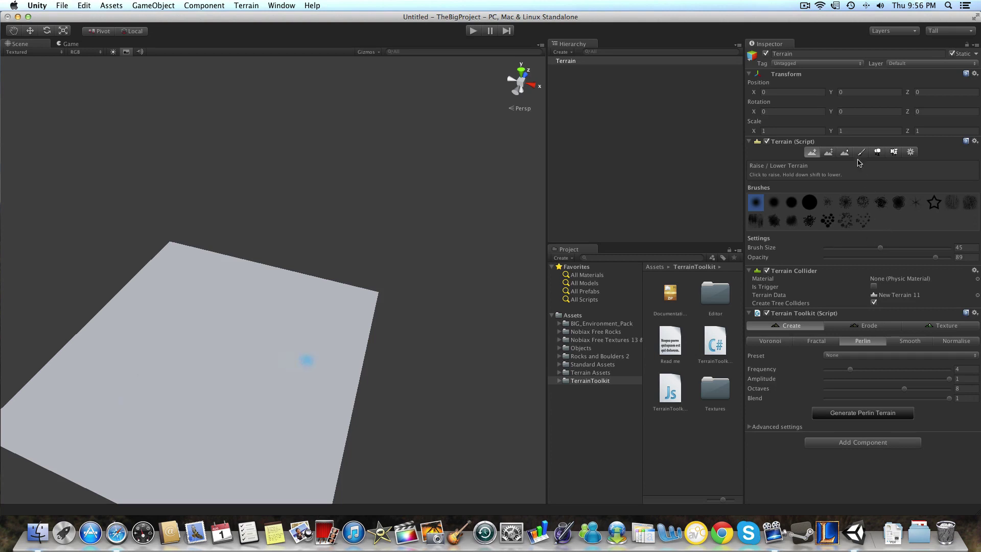
# - Generate Perlin terrain with the Rocky Mountains preset and orbit to view it edge-on
pyautogui.click(749, 143)
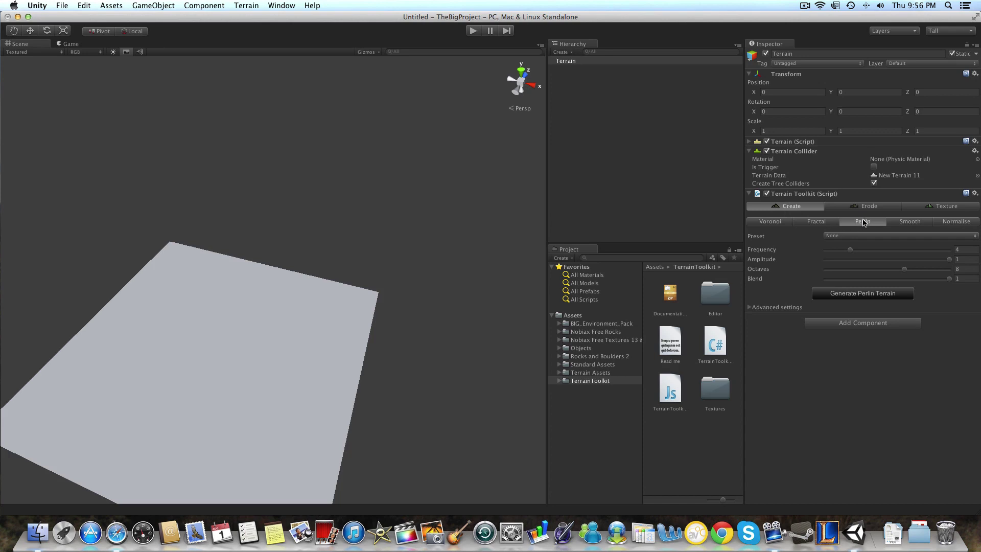
pyautogui.click(837, 236)
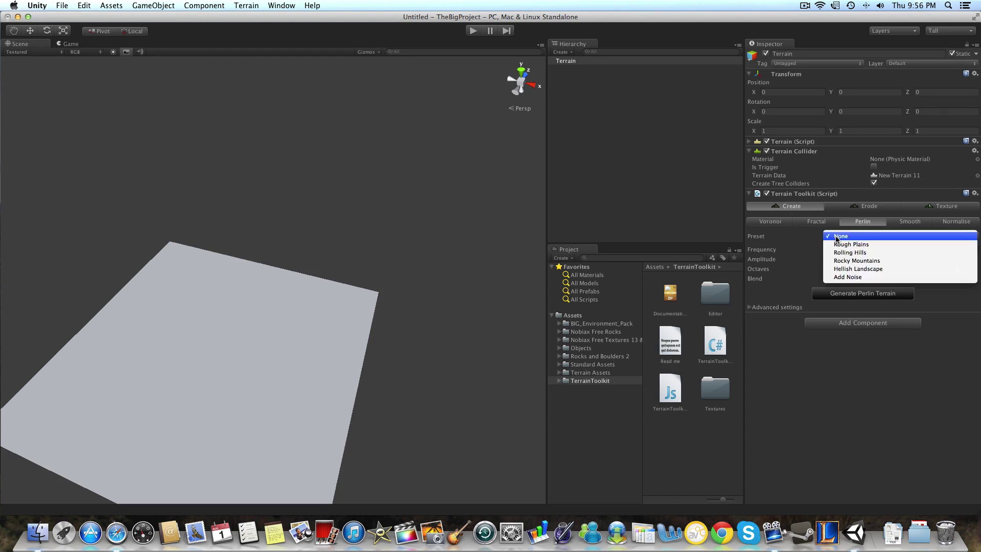
pyautogui.click(836, 262)
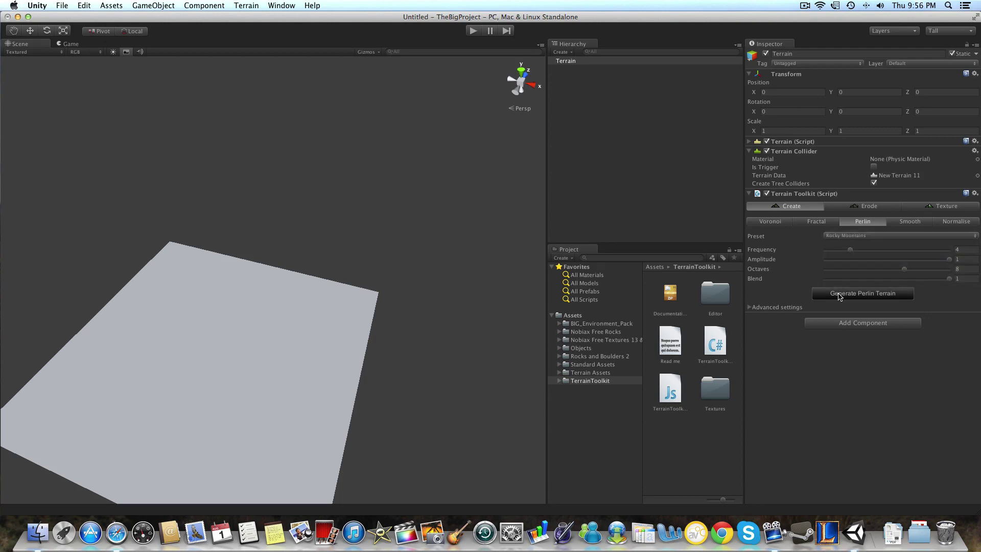
pyautogui.click(840, 294)
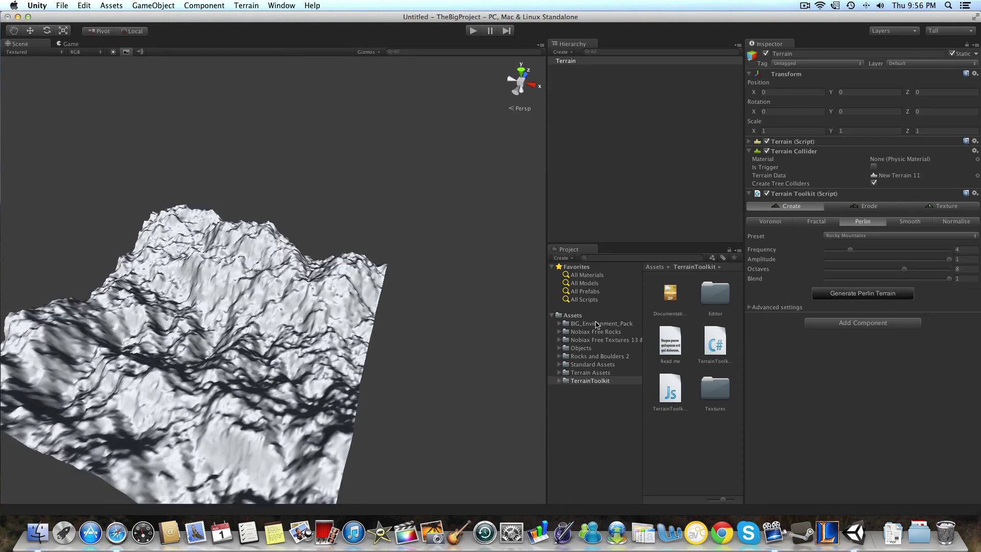
pyautogui.keyDown('alt'); pyautogui.moveTo(172, 322); pyautogui.dragTo(87, 207); pyautogui.keyUp('alt')
# - Run a Smooth pass (1 iteration, blend 1) on the Rocky Mountains terrain and orbit to check it
pyautogui.click(941, 223)
pyautogui.click(920, 223)
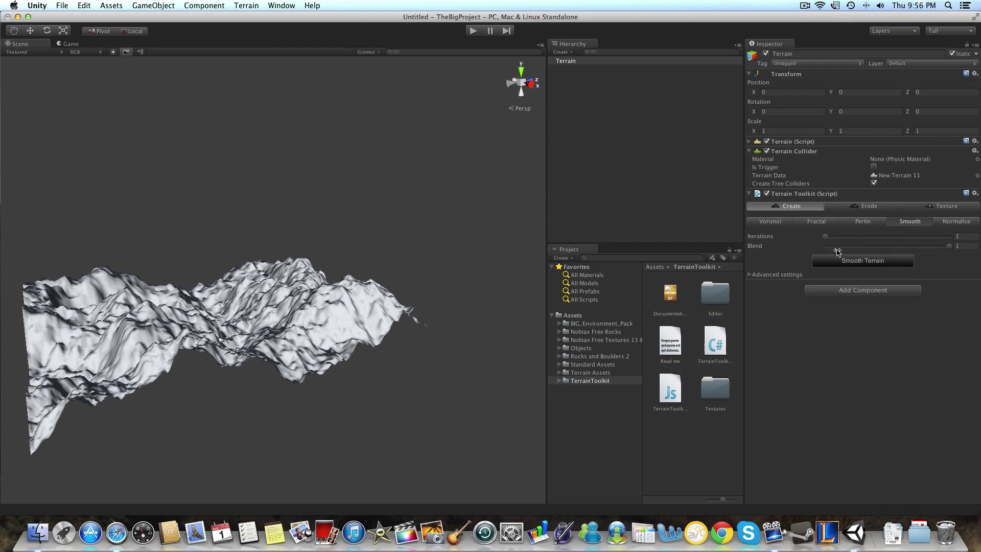
pyautogui.click(841, 261)
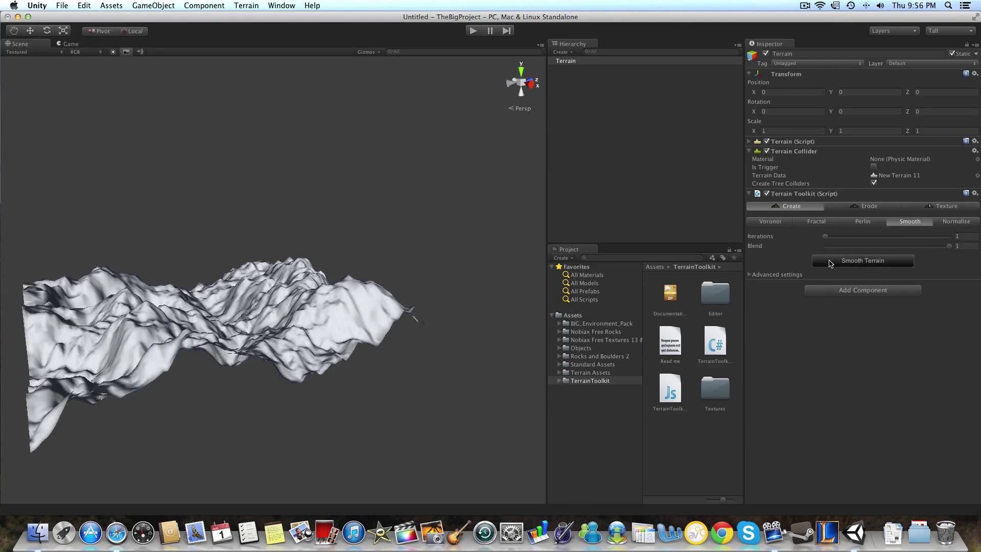
pyautogui.keyDown('alt'); pyautogui.moveTo(308, 277); pyautogui.dragTo(194, 286); pyautogui.keyUp('alt')
pyautogui.scroll(5, 206, 279)
pyautogui.scroll(-6, 206, 280)
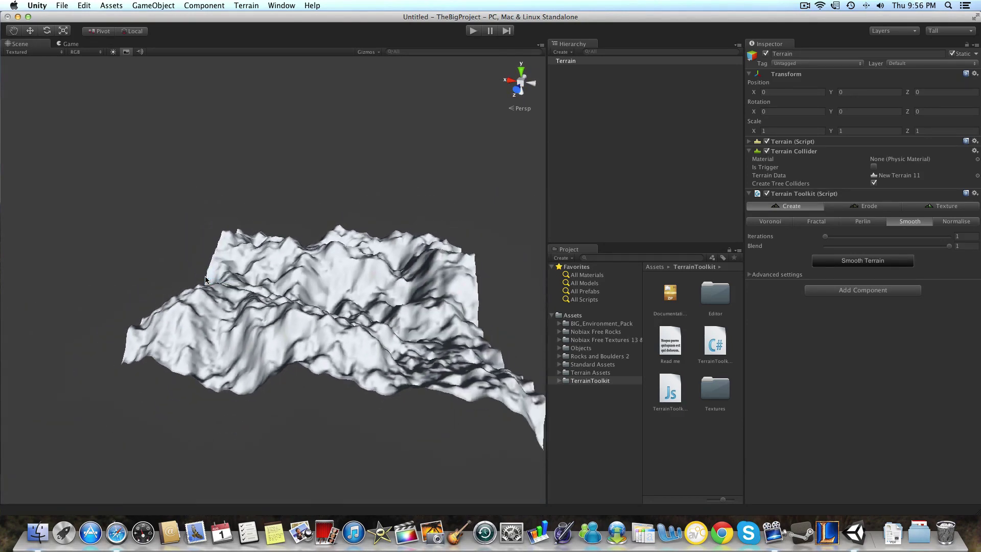
pyautogui.keyDown('alt'); pyautogui.moveTo(340, 261); pyautogui.dragTo(47, 244); pyautogui.keyUp('alt')
pyautogui.scroll(-3, 197, 303)
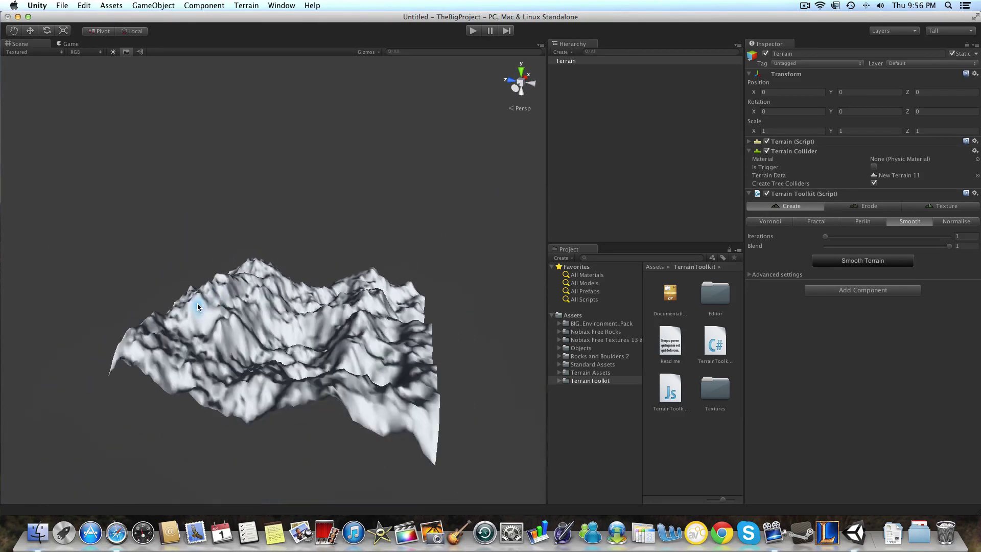
pyautogui.scroll(3, 198, 304)
pyautogui.scroll(1, 198, 304)
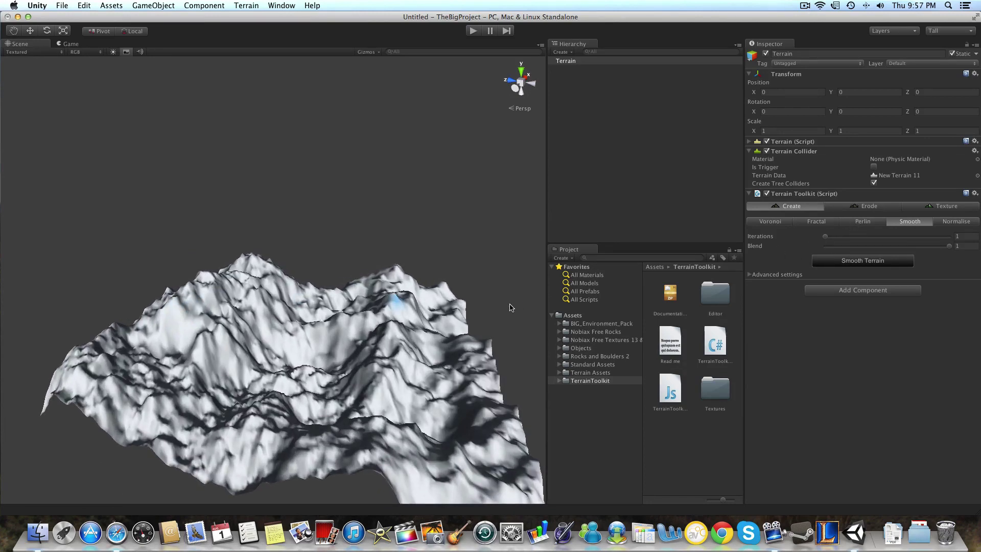
# - Apply wind erosion using the Default (Southerly) preset with 25 iterations
pyautogui.click(844, 209)
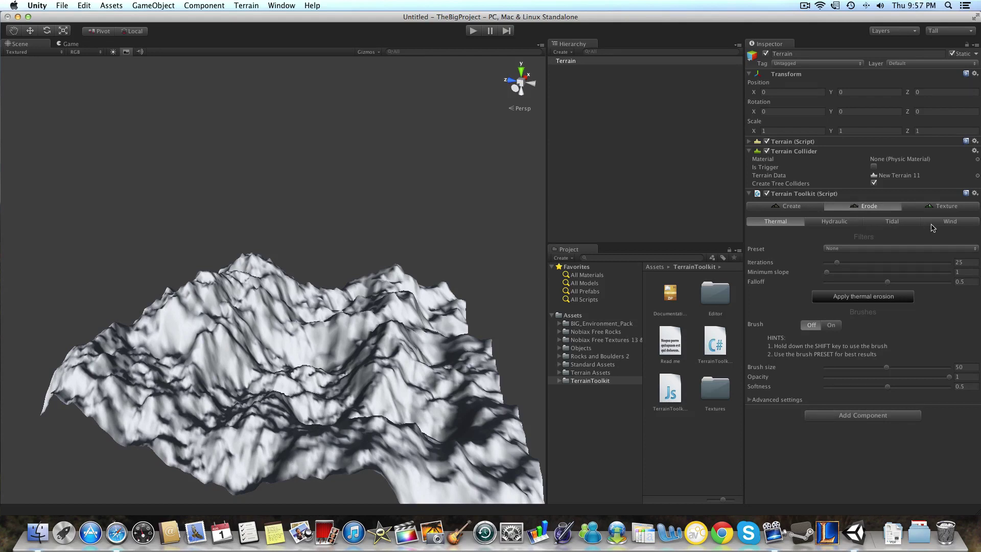
pyautogui.click(954, 223)
pyautogui.click(895, 249)
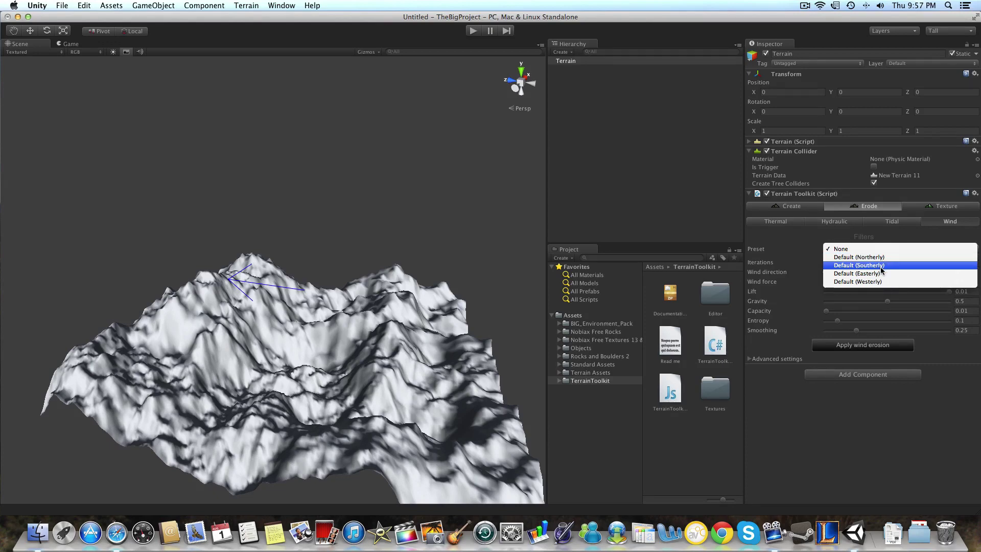
pyautogui.click(881, 266)
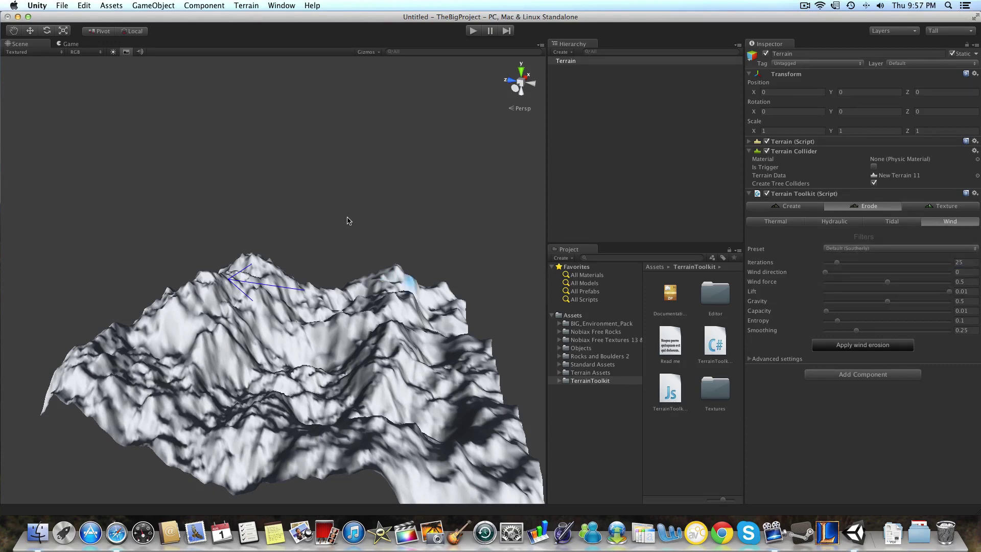
pyautogui.keyDown('alt'); pyautogui.moveTo(346, 220); pyautogui.dragTo(378, 214); pyautogui.keyUp('alt')
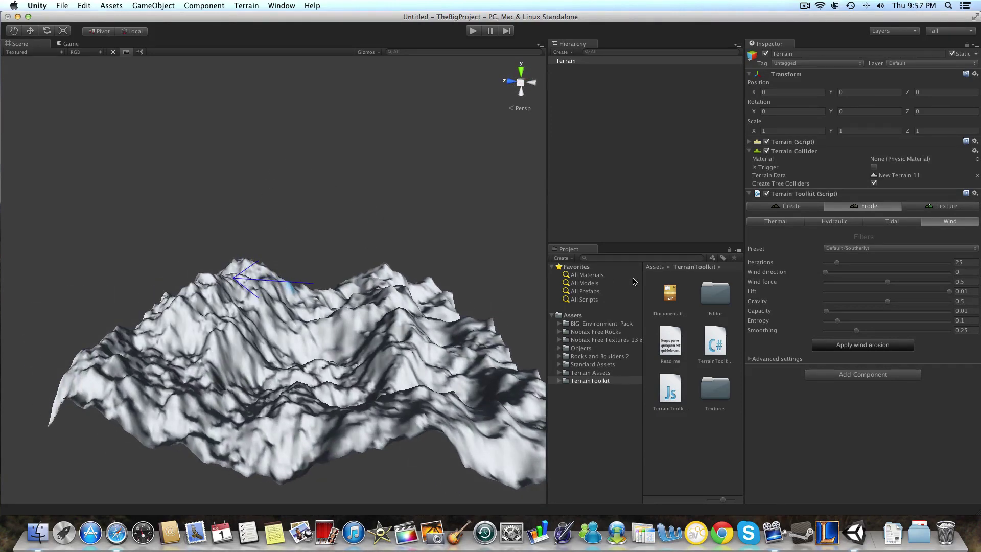
pyautogui.click(852, 345)
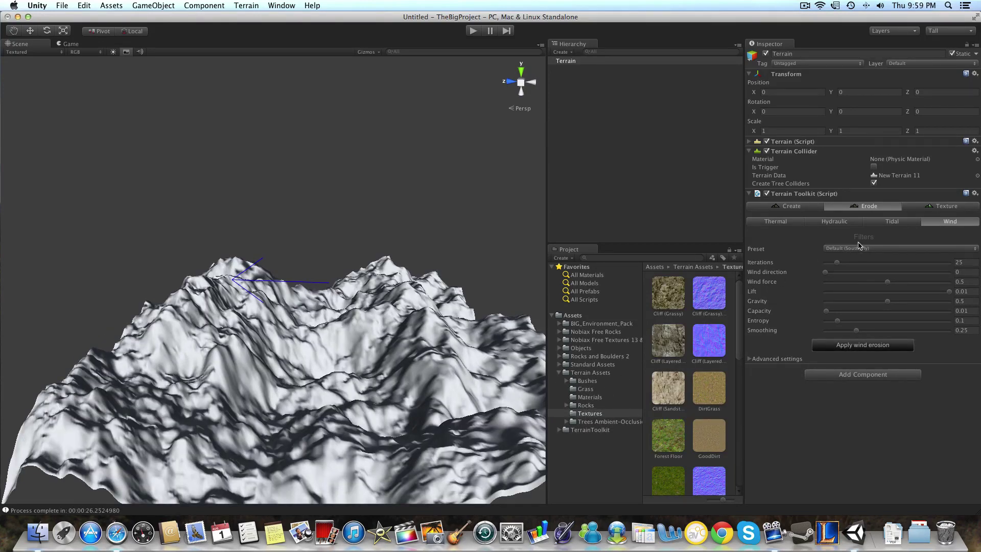
# - Add a cliff slot plus Texture 1–3 height layers (0.33–0.8844), then open the Terrain Assets folder
pyautogui.click(928, 208)
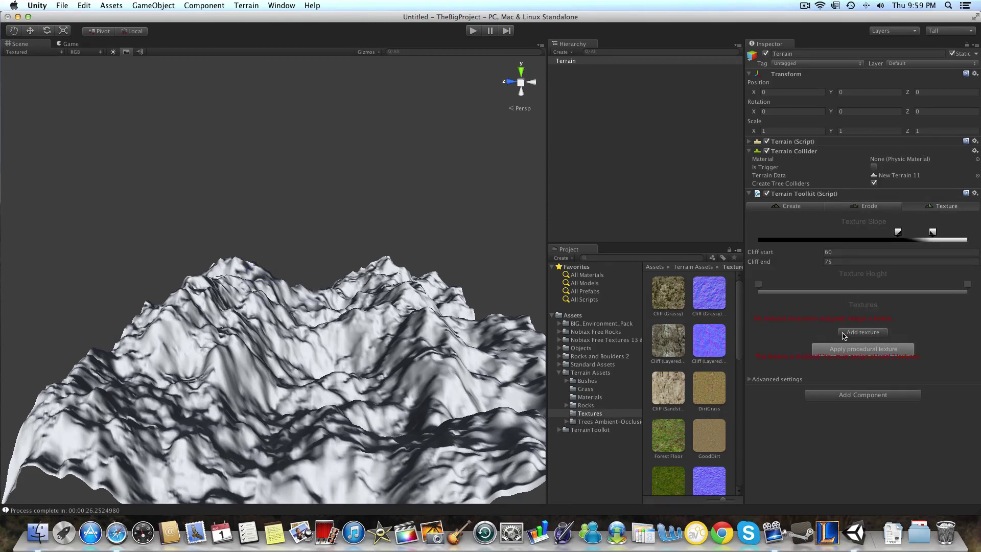
pyautogui.click(848, 334)
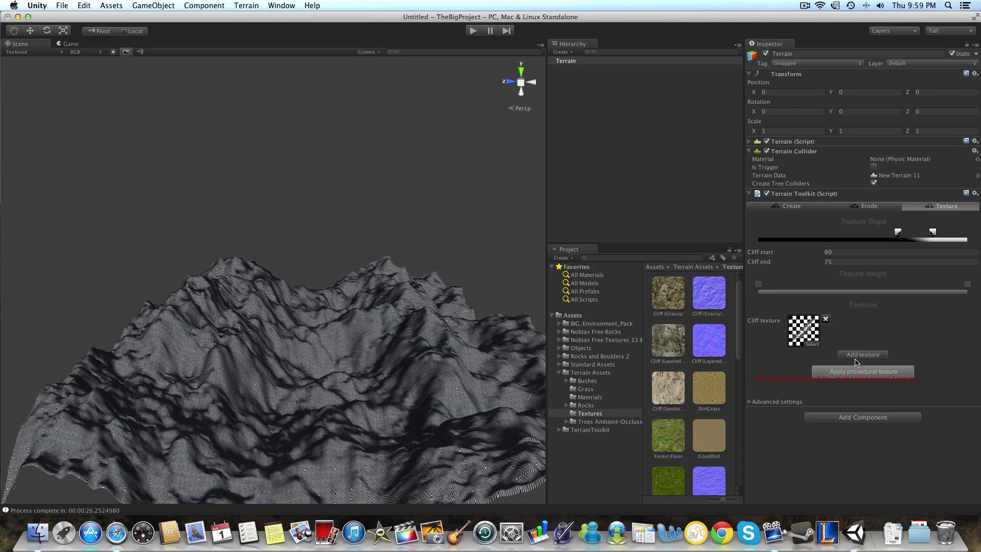
pyautogui.click(857, 358)
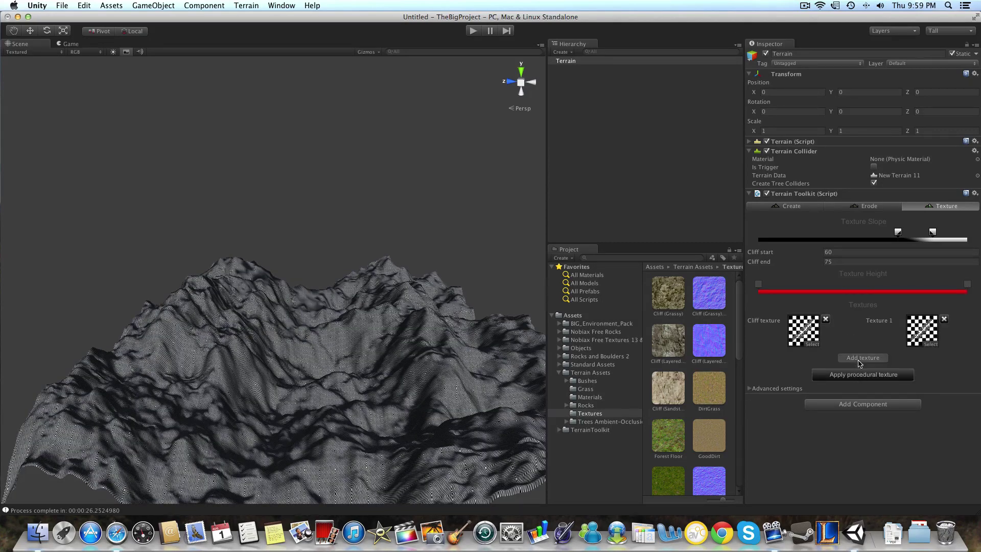
pyautogui.click(860, 362)
pyautogui.click(876, 414)
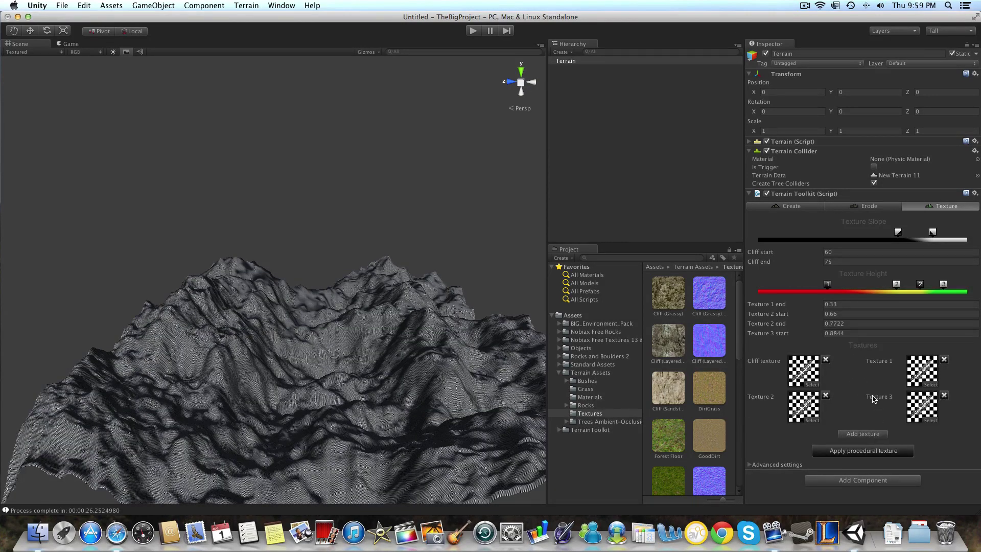
pyautogui.click(591, 373)
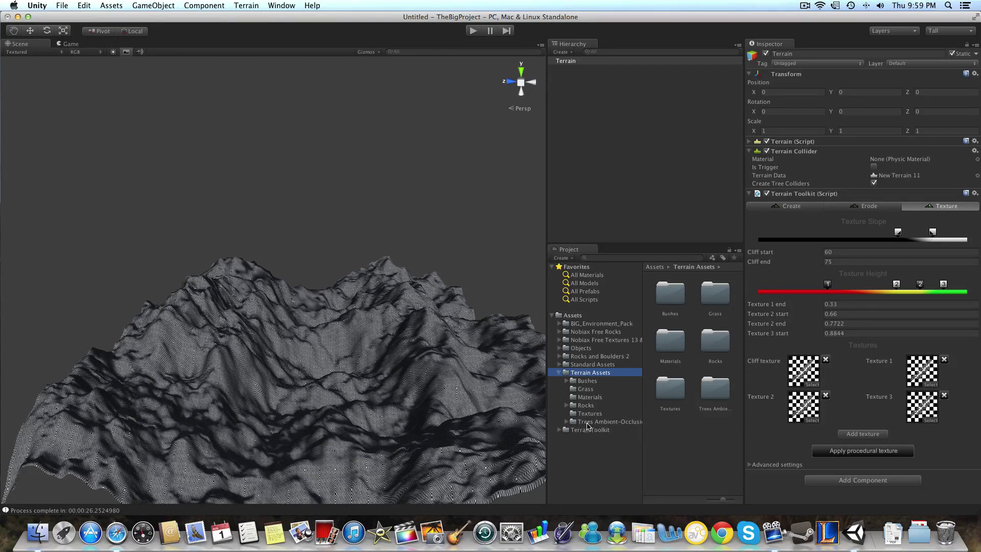
# - From the Textures folder, assign Cliff (Layered) to cliff, Grass&Rock to Texture 1 and Grass (Hill) to Texture 2
pyautogui.click(589, 414)
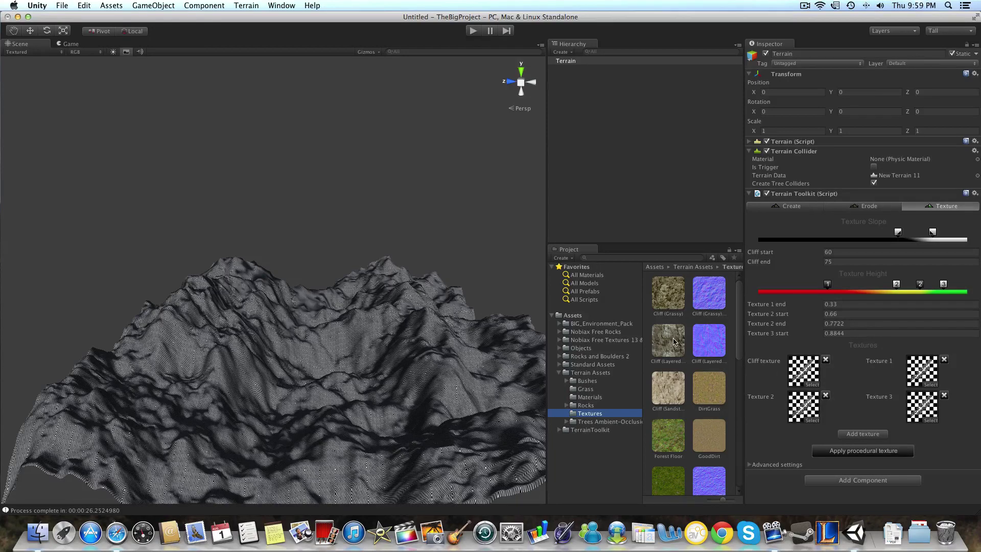
pyautogui.moveTo(666, 343); pyautogui.dragTo(802, 379)
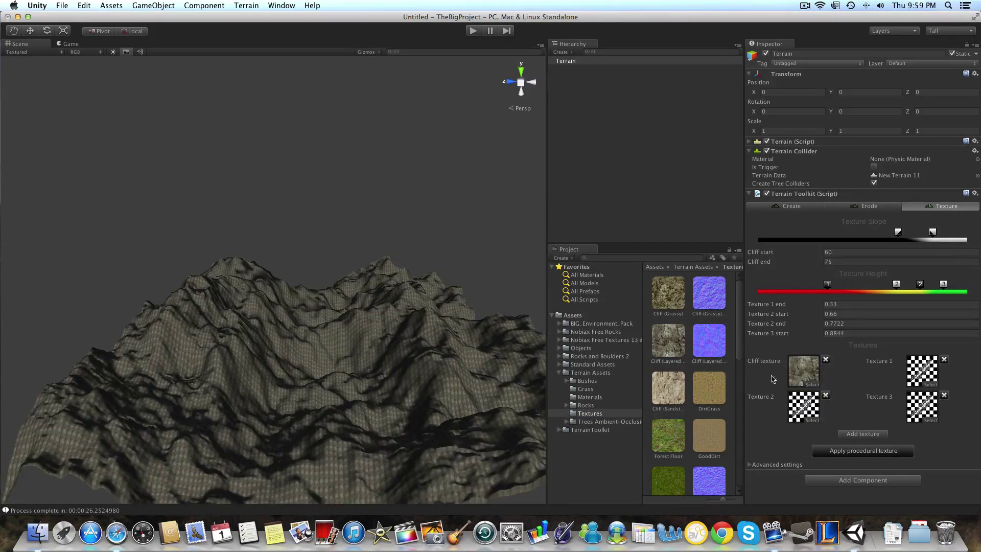
pyautogui.scroll(-3, 693, 357)
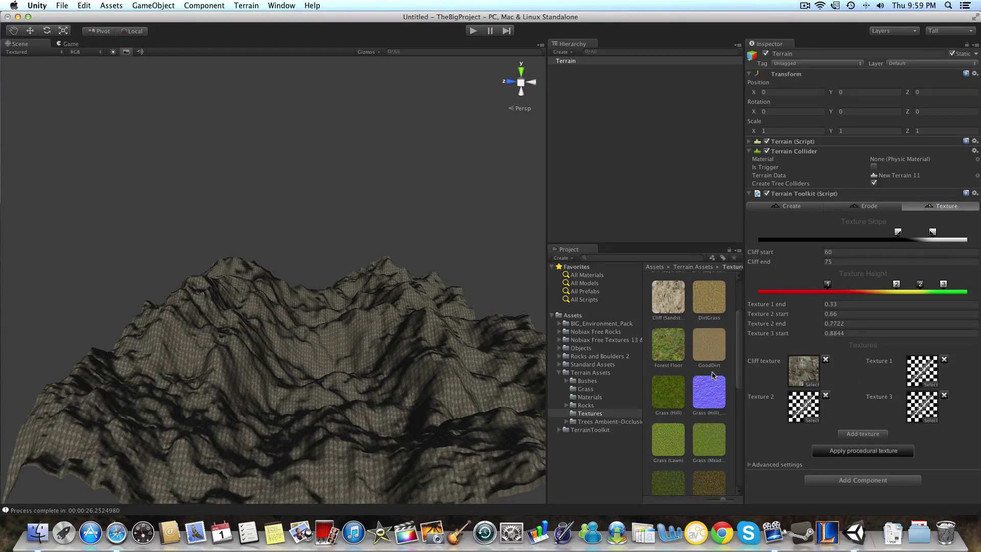
pyautogui.scroll(-5, 710, 370)
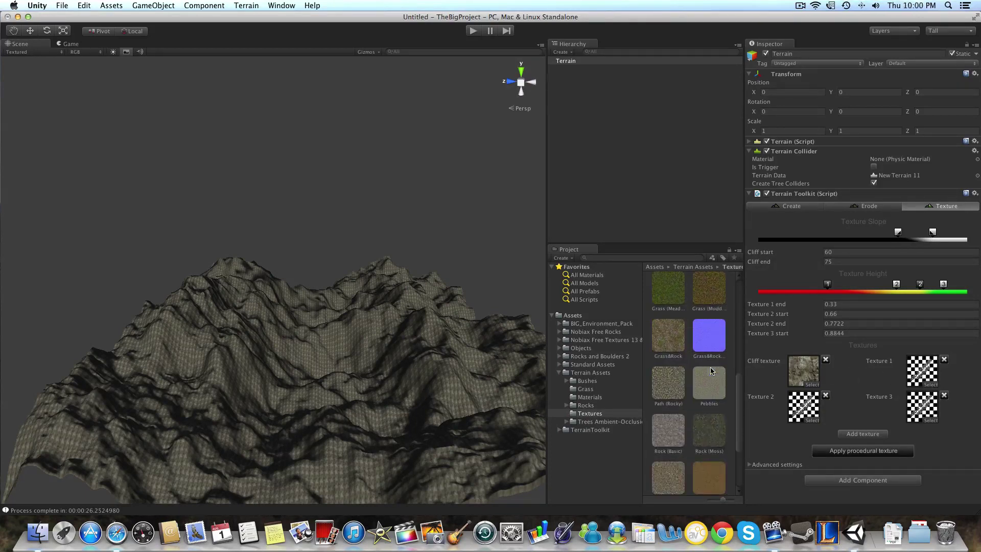
pyautogui.moveTo(666, 346); pyautogui.dragTo(920, 375)
pyautogui.scroll(-2, 680, 367)
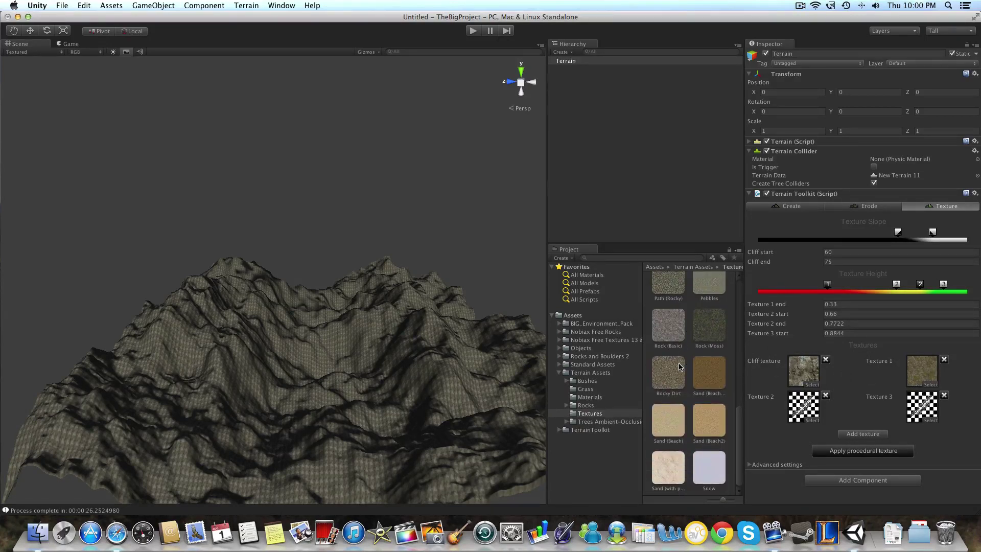
pyautogui.scroll(6, 680, 367)
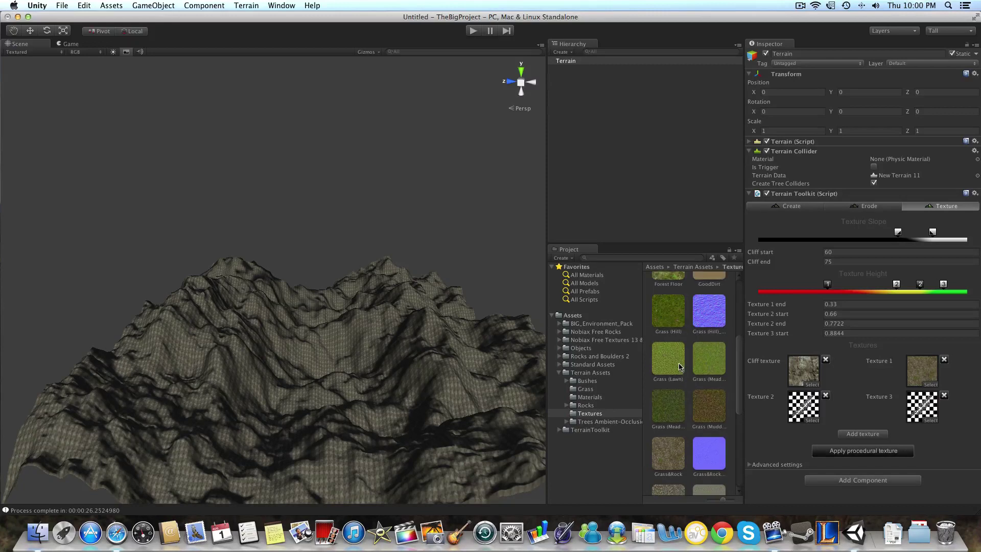
pyautogui.scroll(1, 679, 366)
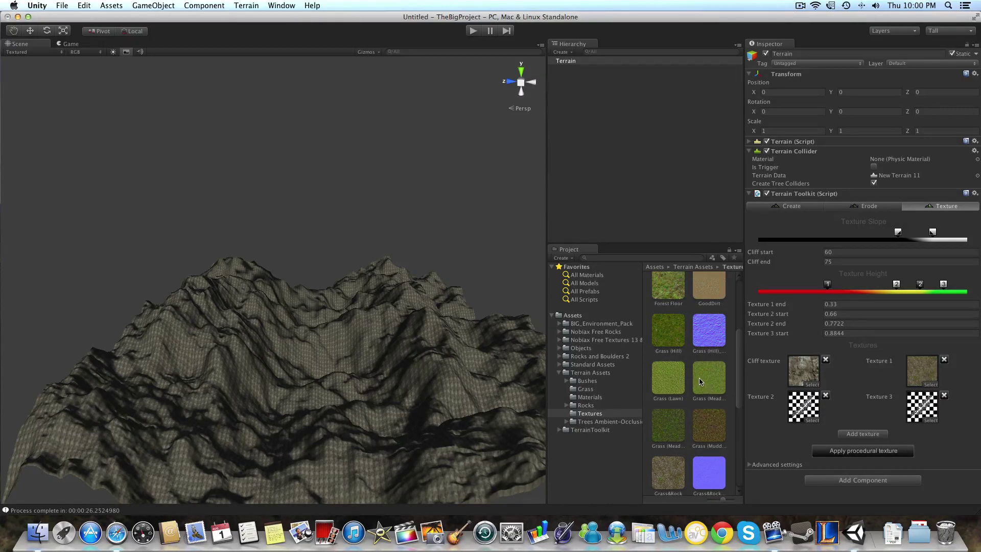
pyautogui.moveTo(672, 342); pyautogui.dragTo(925, 410)
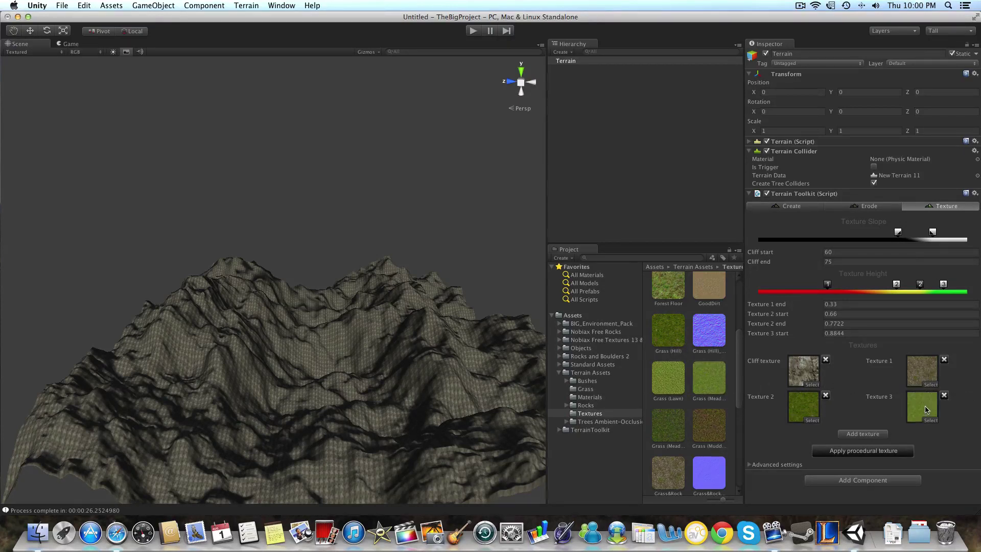
# - Apply the procedural texture and orbit to a low view of the grass-and-rock mountains
pyautogui.click(857, 450)
pyautogui.scroll(5, 357, 384)
pyautogui.scroll(3, 357, 385)
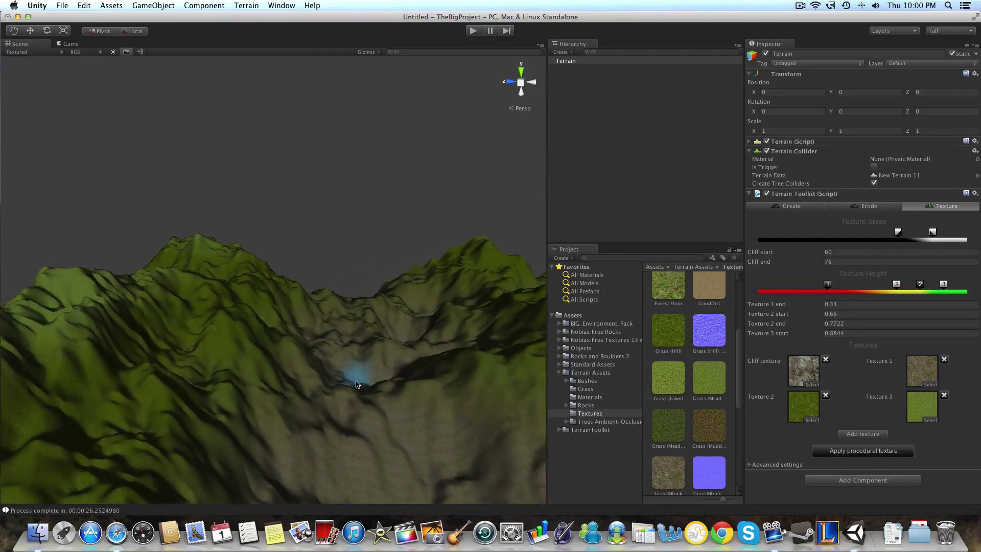
pyautogui.keyDown('alt'); pyautogui.moveTo(357, 385); pyautogui.dragTo(383, 394); pyautogui.keyUp('alt')
pyautogui.scroll(-6, 385, 394)
pyautogui.scroll(5, 385, 398)
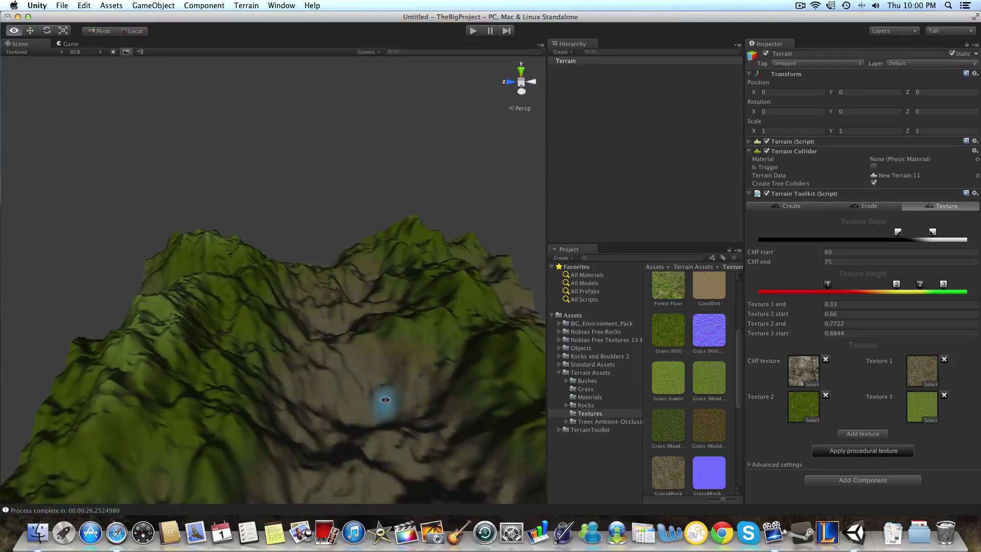
pyautogui.keyDown('alt'); pyautogui.moveTo(388, 400); pyautogui.dragTo(346, 368); pyautogui.keyUp('alt')
# - Tune the cliff slope range to 36–61.9, reapplying the procedural texture after each change
pyautogui.moveTo(899, 235); pyautogui.dragTo(812, 242)
pyautogui.moveTo(934, 236); pyautogui.dragTo(876, 235)
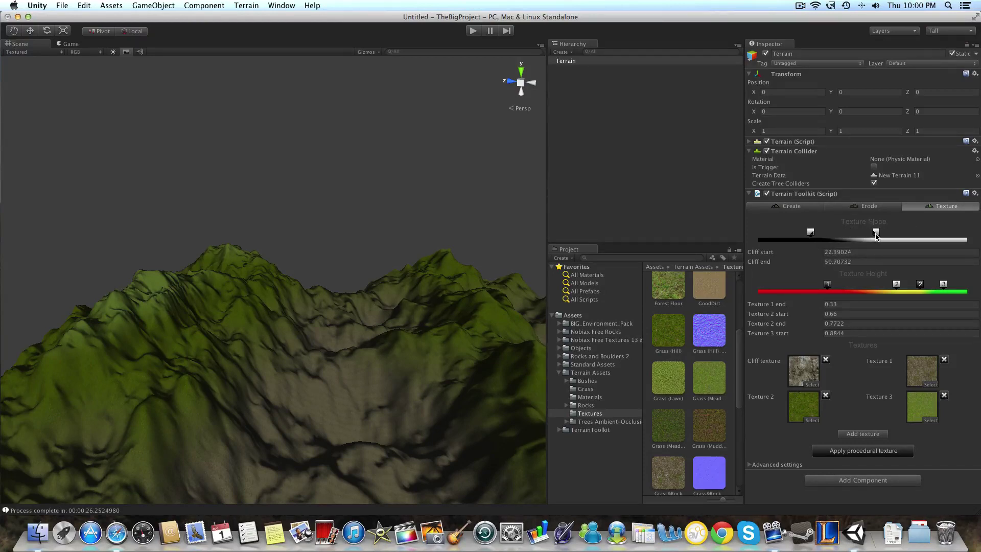
pyautogui.click(833, 452)
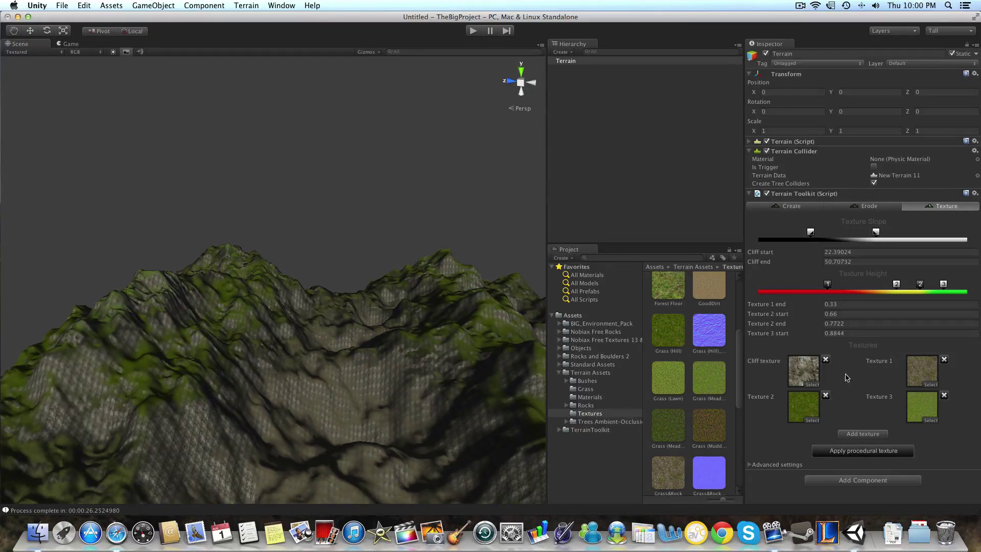
pyautogui.moveTo(811, 234); pyautogui.dragTo(900, 233)
pyautogui.click(862, 451)
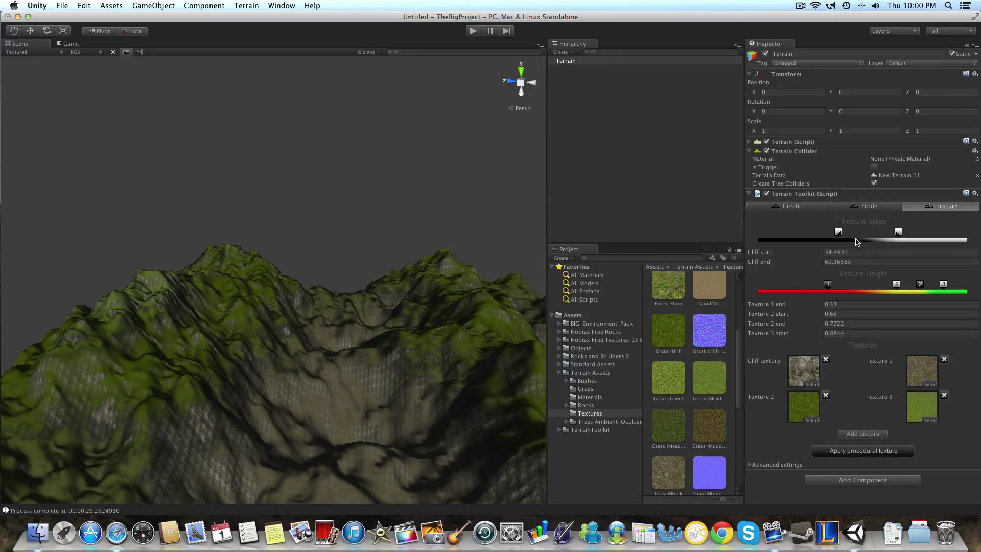
pyautogui.moveTo(838, 234); pyautogui.dragTo(906, 236)
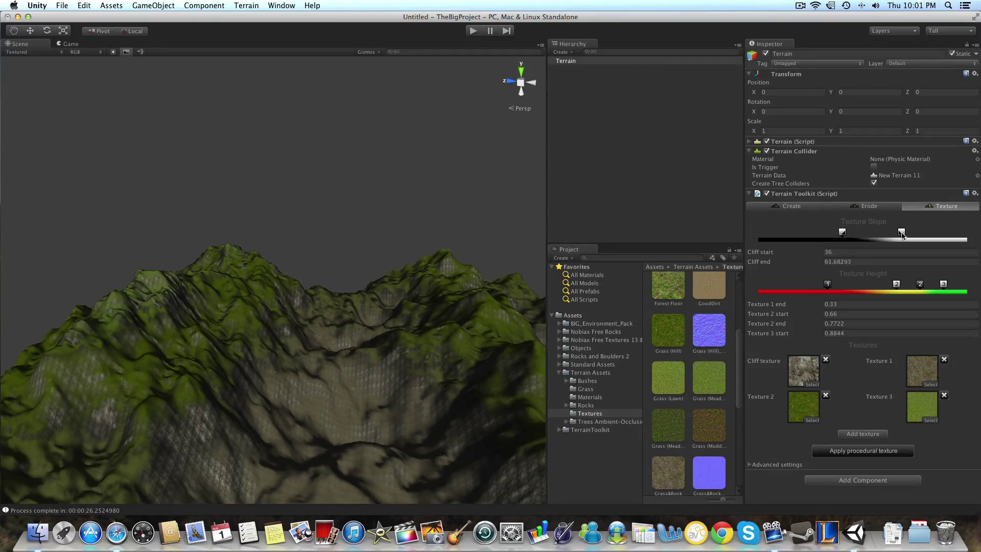
pyautogui.click(848, 451)
# - Lower the Texture 1 and Texture 2 height bands (Texture 2 at 0.354–0.632) and retexture
pyautogui.moveTo(828, 287); pyautogui.dragTo(790, 287)
pyautogui.moveTo(895, 287); pyautogui.dragTo(850, 288)
pyautogui.moveTo(920, 285); pyautogui.dragTo(791, 285)
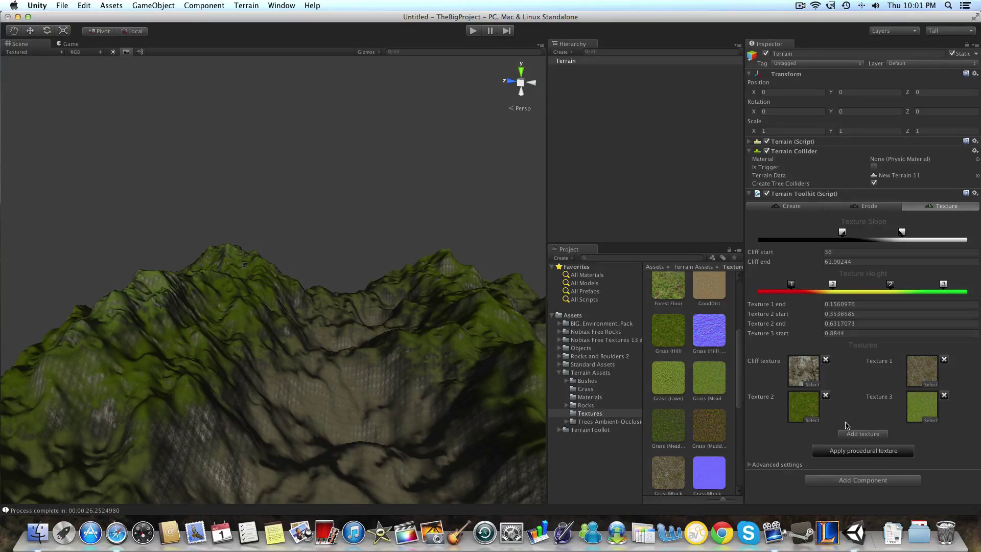
pyautogui.click(844, 454)
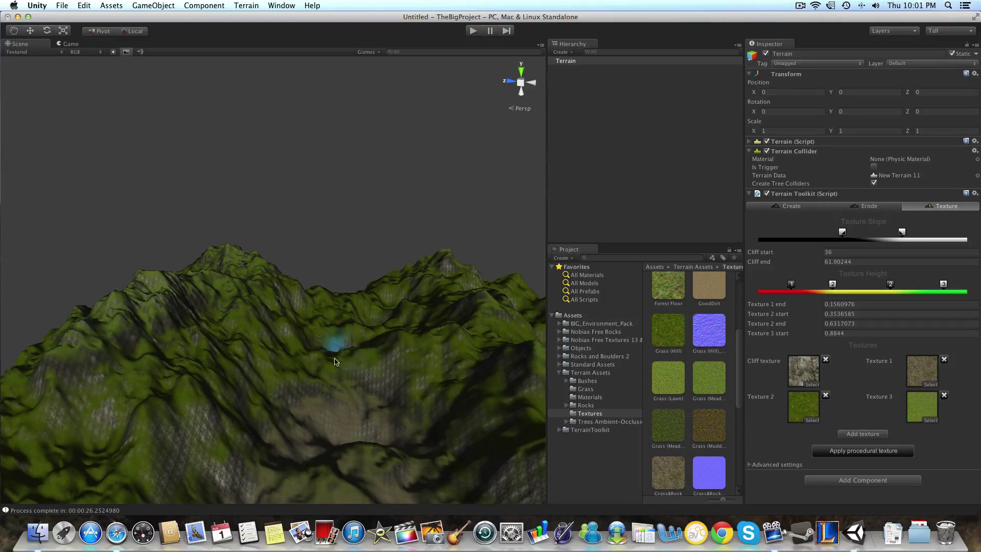
# - Move Texture 3's start height to 0.8195, reapply the procedural texture and orbit to inspect
pyautogui.scroll(-3, 349, 398)
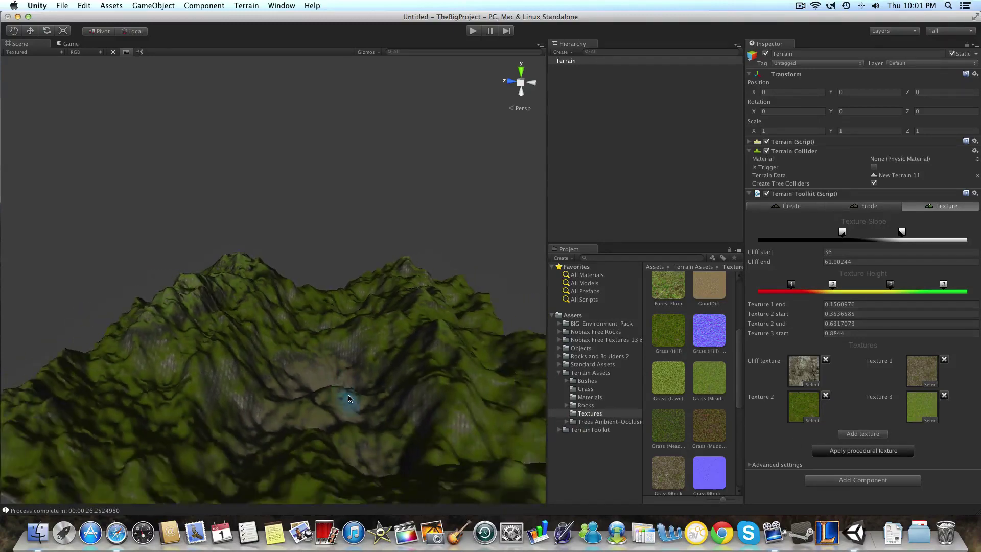
pyautogui.scroll(-5, 348, 396)
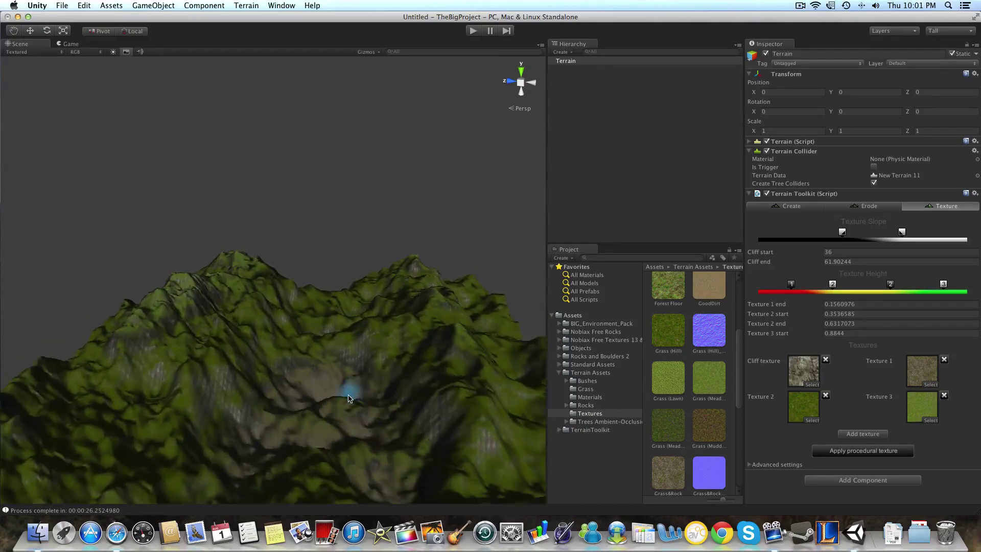
pyautogui.keyDown('alt'); pyautogui.moveTo(346, 394); pyautogui.dragTo(196, 437); pyautogui.keyUp('alt')
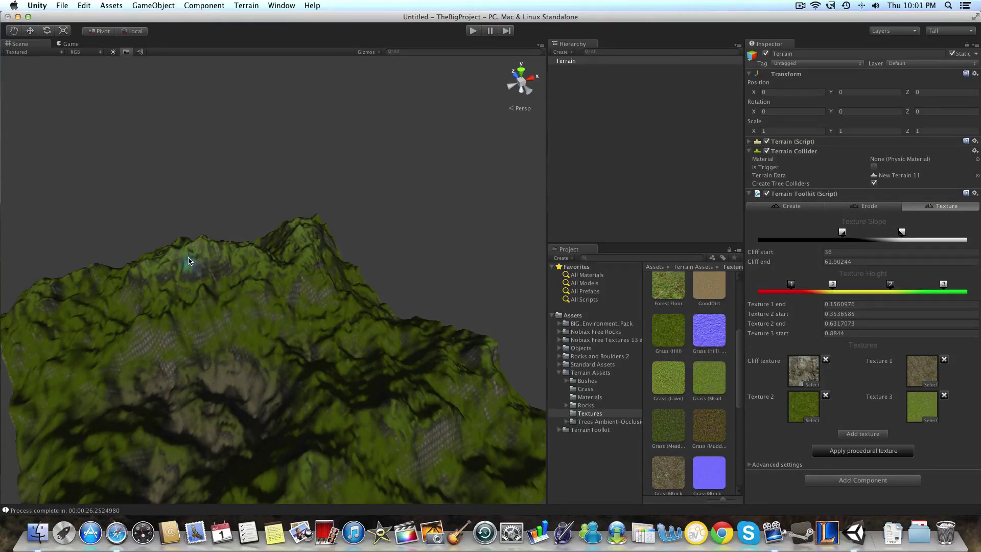
pyautogui.keyDown('alt'); pyautogui.moveTo(295, 377); pyautogui.dragTo(460, 267); pyautogui.keyUp('alt')
pyautogui.moveTo(943, 285); pyautogui.dragTo(930, 285)
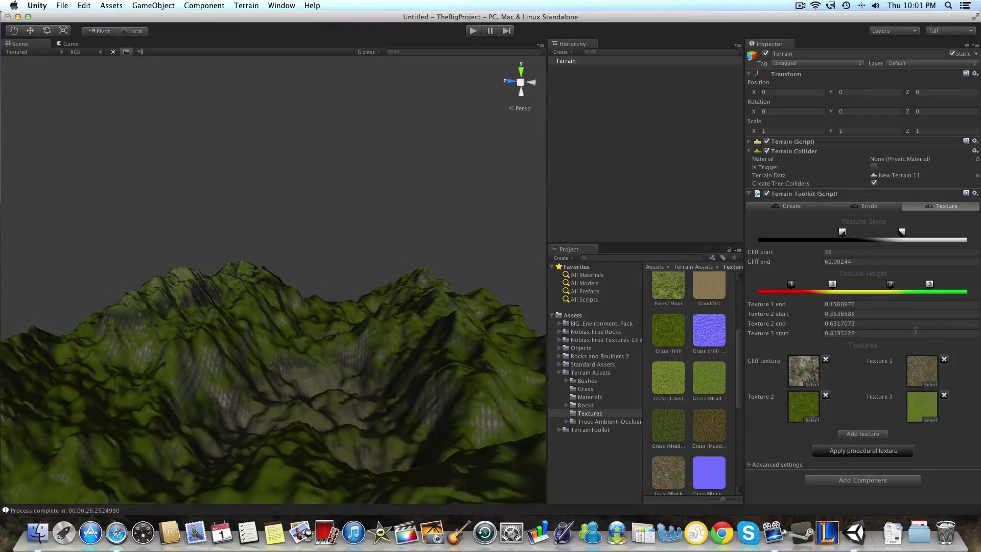
pyautogui.click(864, 451)
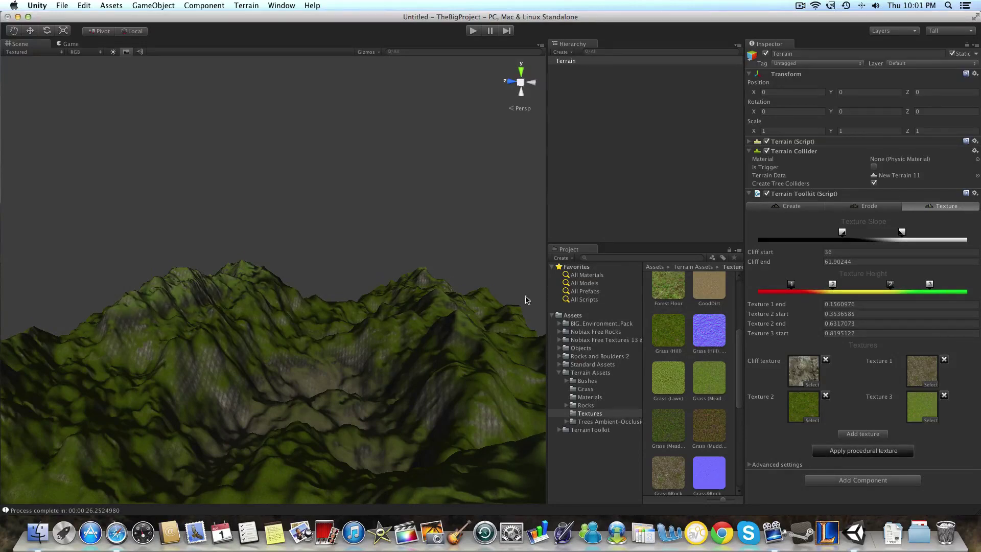
pyautogui.keyDown('alt'); pyautogui.moveTo(439, 292); pyautogui.dragTo(2, 289); pyautogui.keyUp('alt')
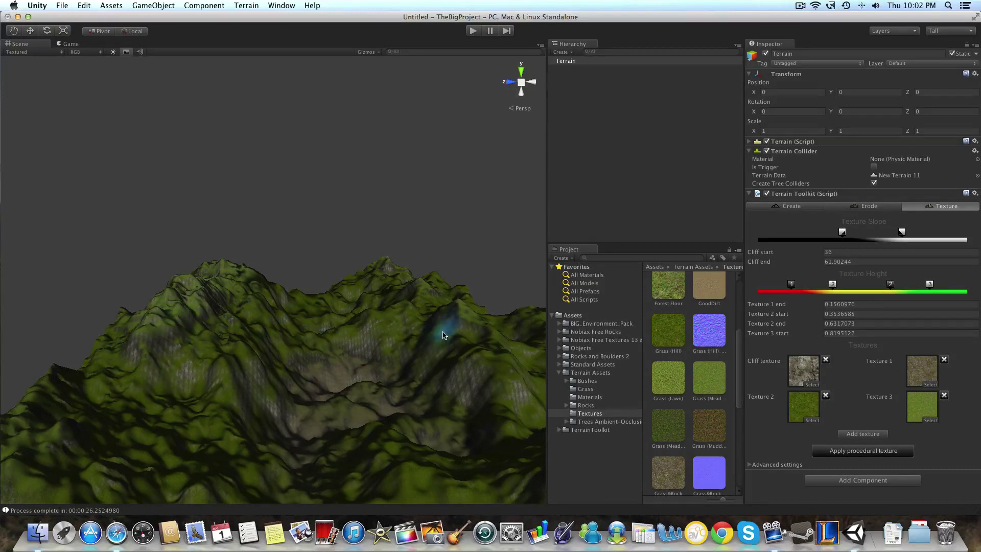
pyautogui.keyDown('alt'); pyautogui.moveTo(433, 364); pyautogui.dragTo(240, 327); pyautogui.keyUp('alt')
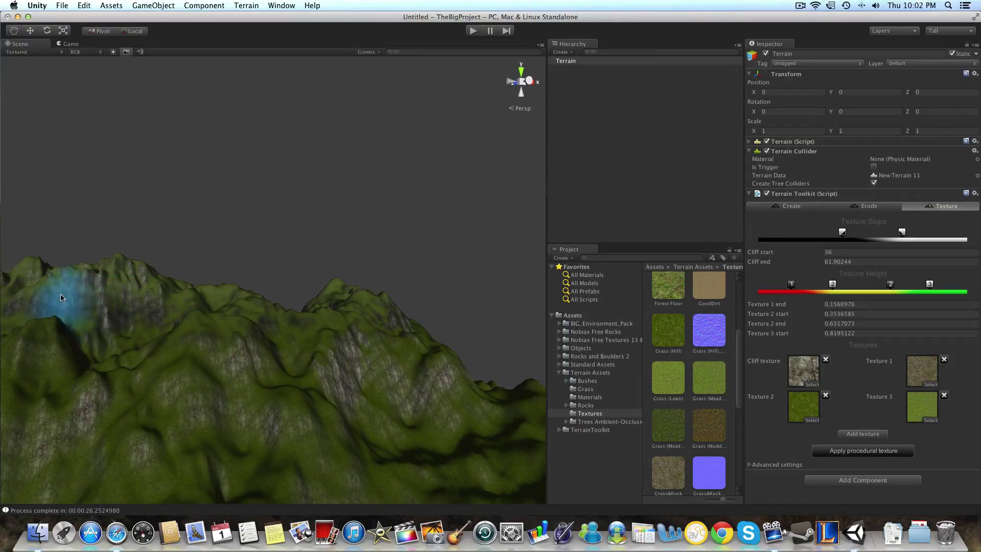
pyautogui.moveTo(139, 296)
pyautogui.keyDown('alt'); pyautogui.mouseDown()
pyautogui.moveTo(263, 351)
pyautogui.moveTo(276, 370)
pyautogui.mouseUp(); pyautogui.keyUp('alt')
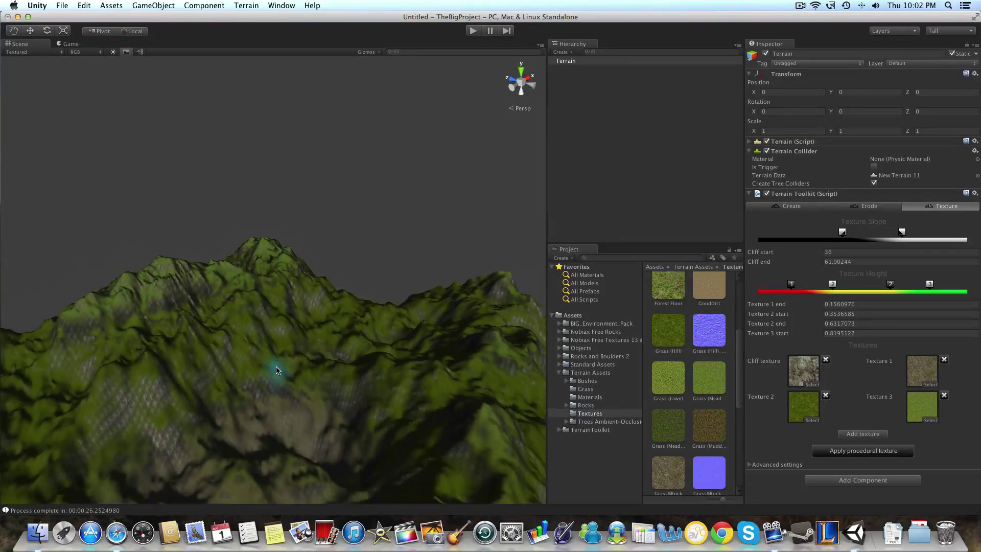
pyautogui.press('alt')
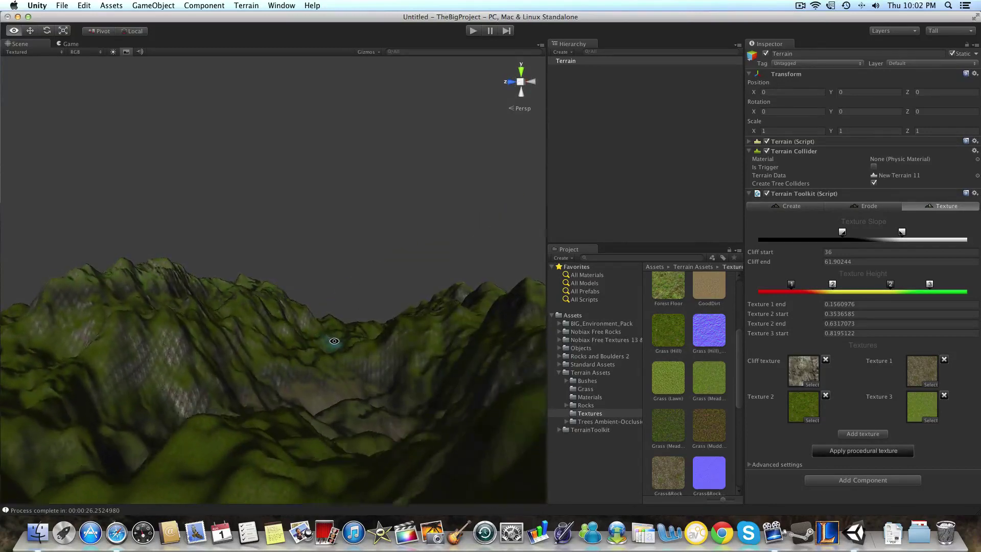